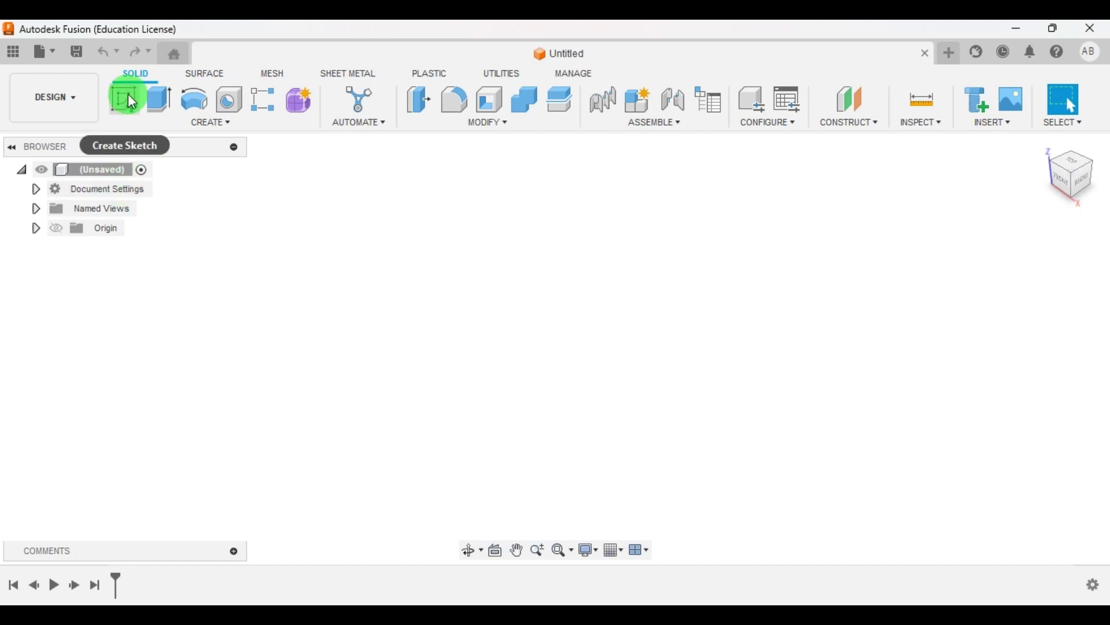
Start a sketch on the front (XZ) plane and draw a horizontal base line about 72 mm long from the origin.
click(128, 98)
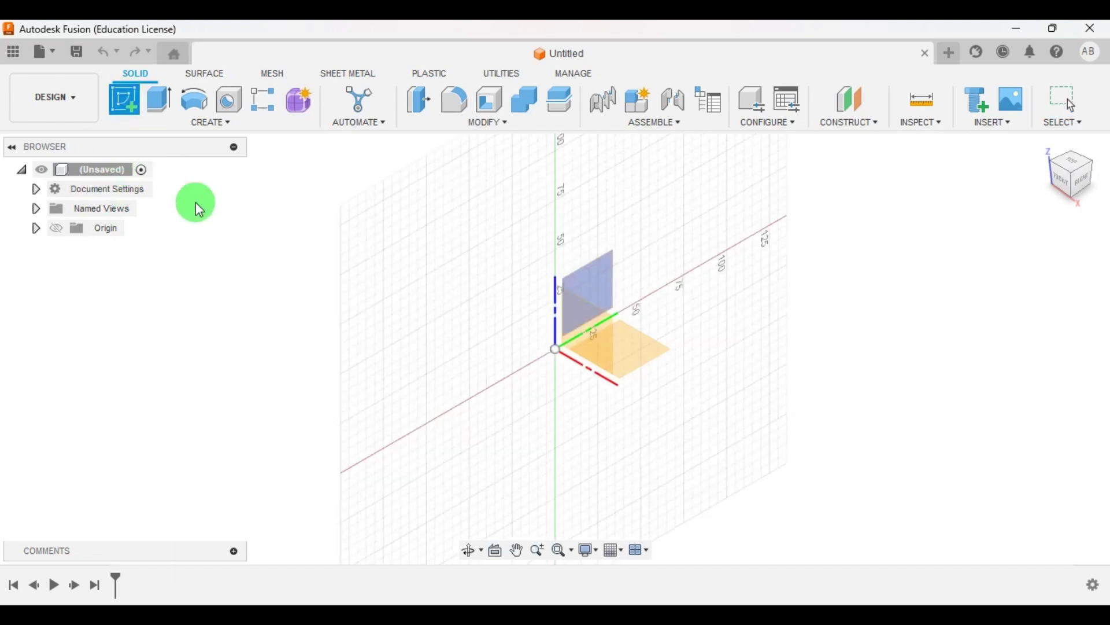
click(601, 324)
click(124, 100)
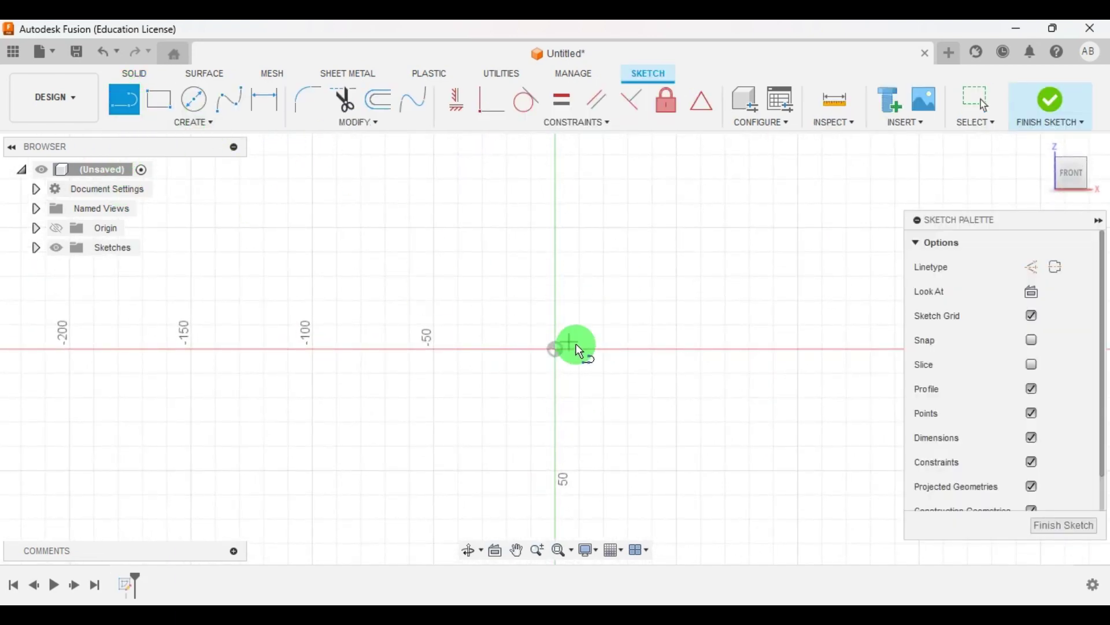
click(559, 352)
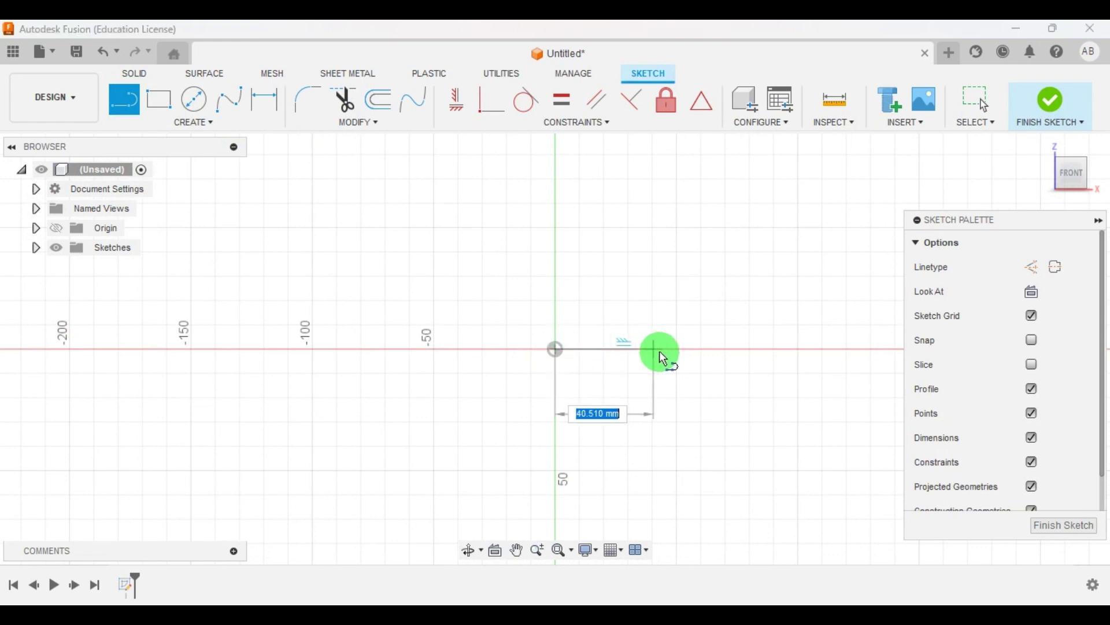
click(730, 350)
Continue the profile with the base's end edge, a top edge about 10 mm above the base line, and an upright about 17 mm tall.
scroll(733, 324, up, 5)
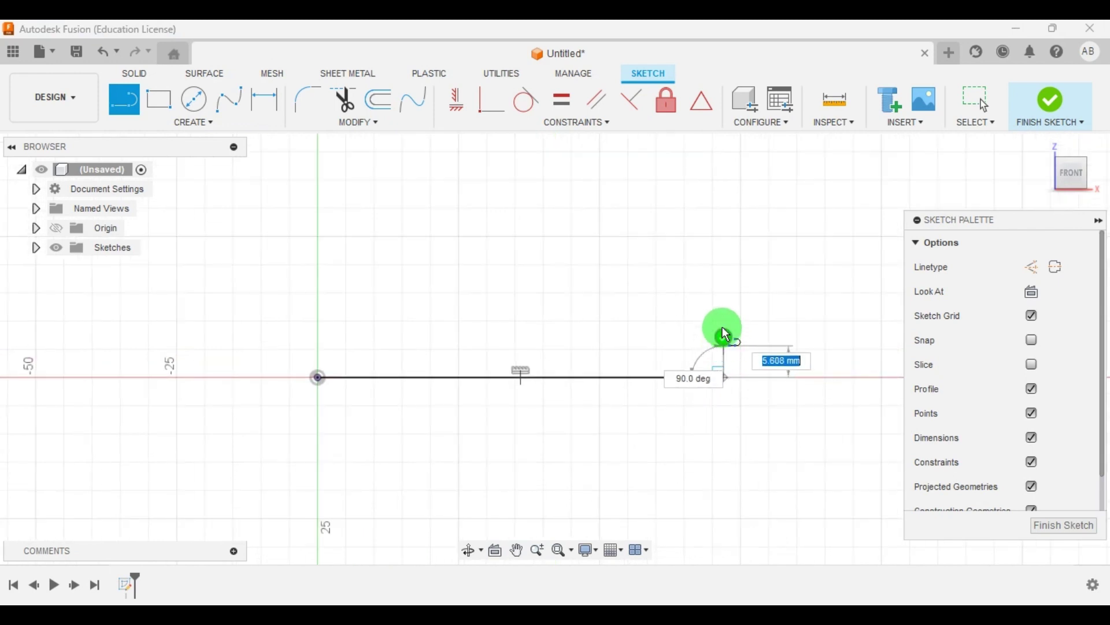
click(724, 319)
click(531, 318)
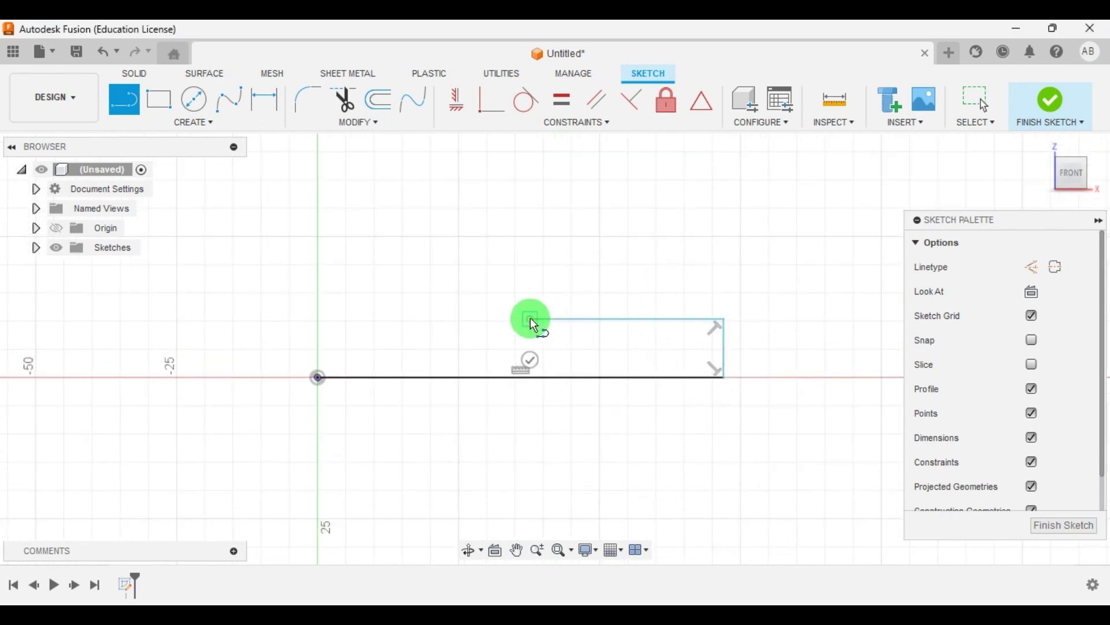
click(530, 223)
click(472, 224)
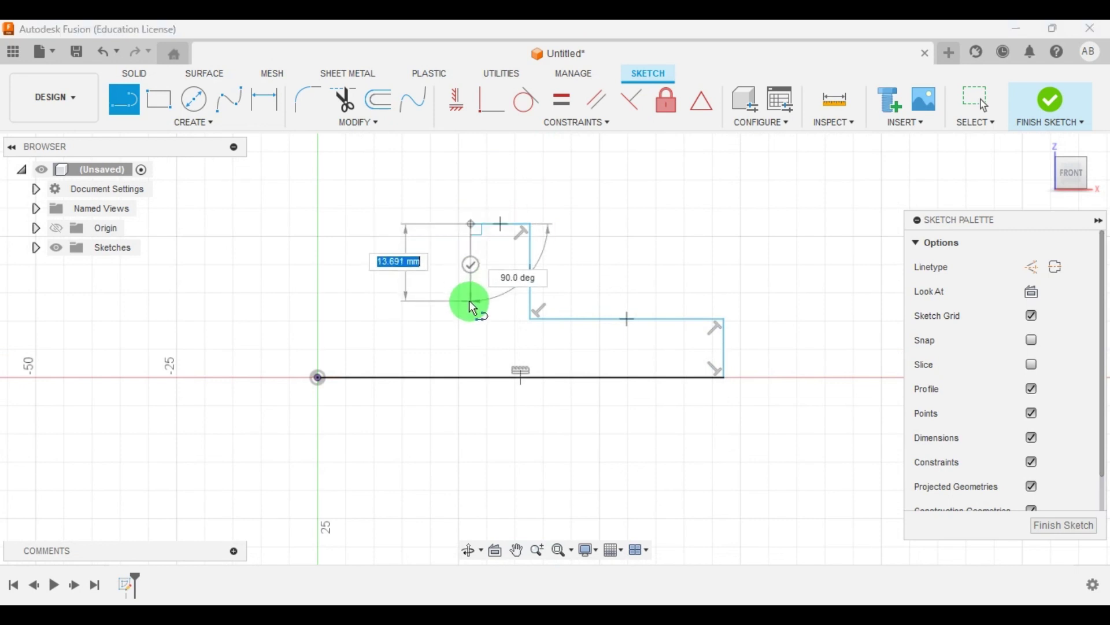
click(471, 320)
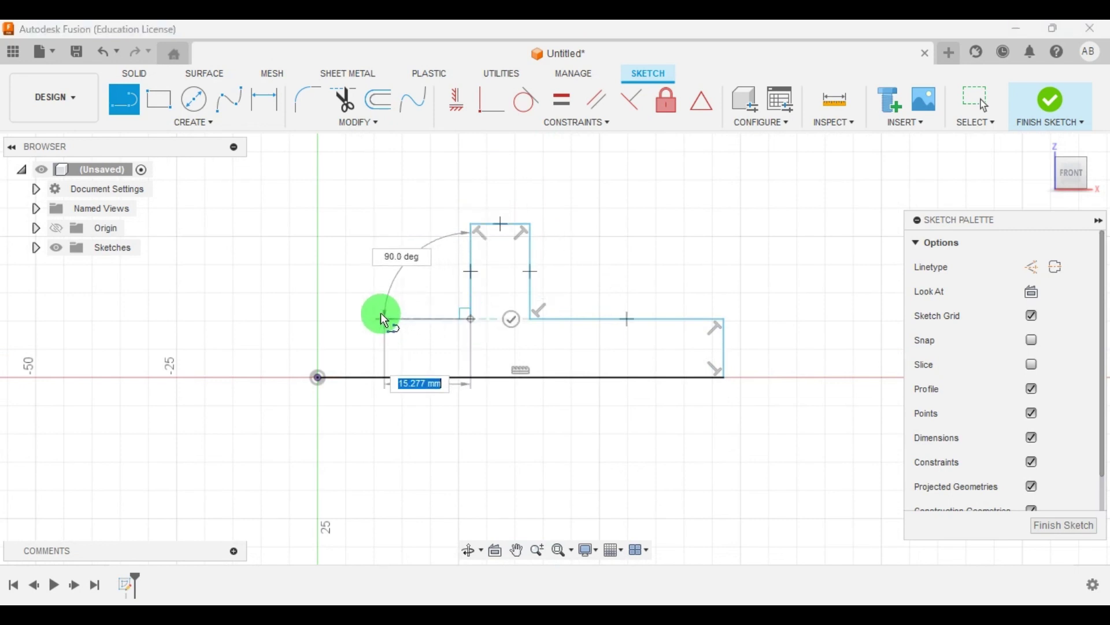
click(364, 319)
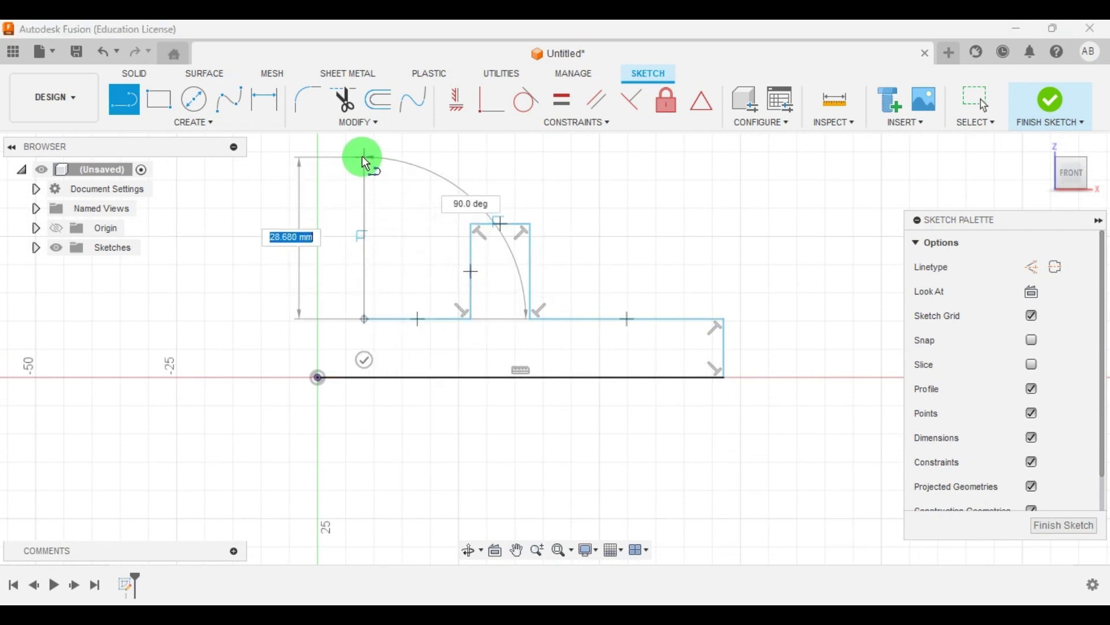
Draw the back wall about 39 mm high and about 8 mm thick, closing the profile at the origin.
click(363, 156)
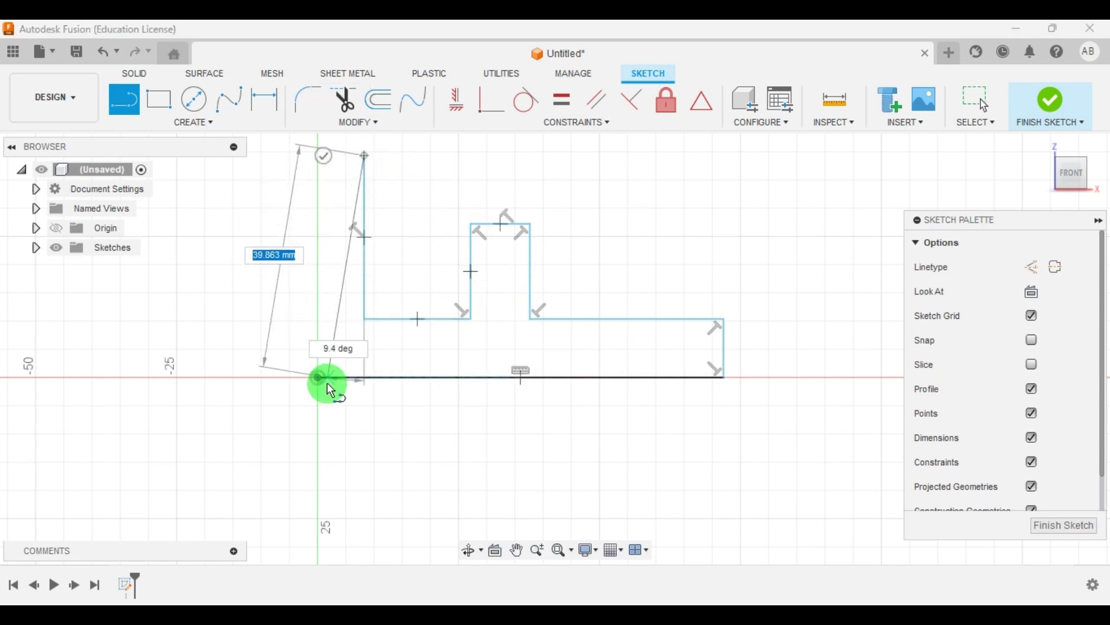
scroll(318, 164, up, 2)
click(318, 150)
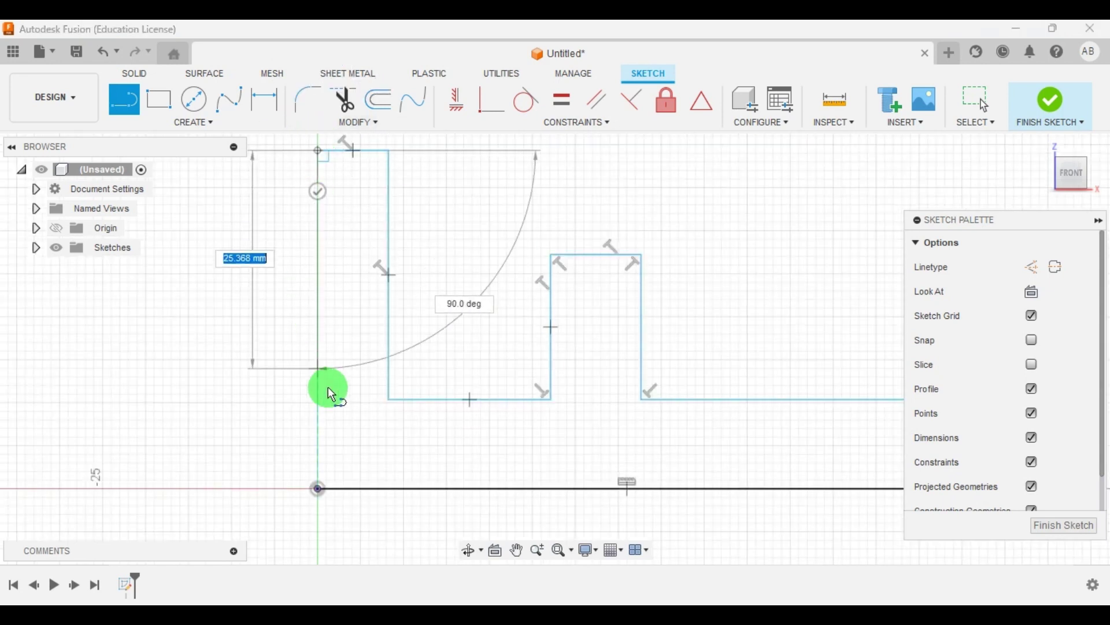
click(318, 489)
key(Escape)
scroll(317, 488, down, 5)
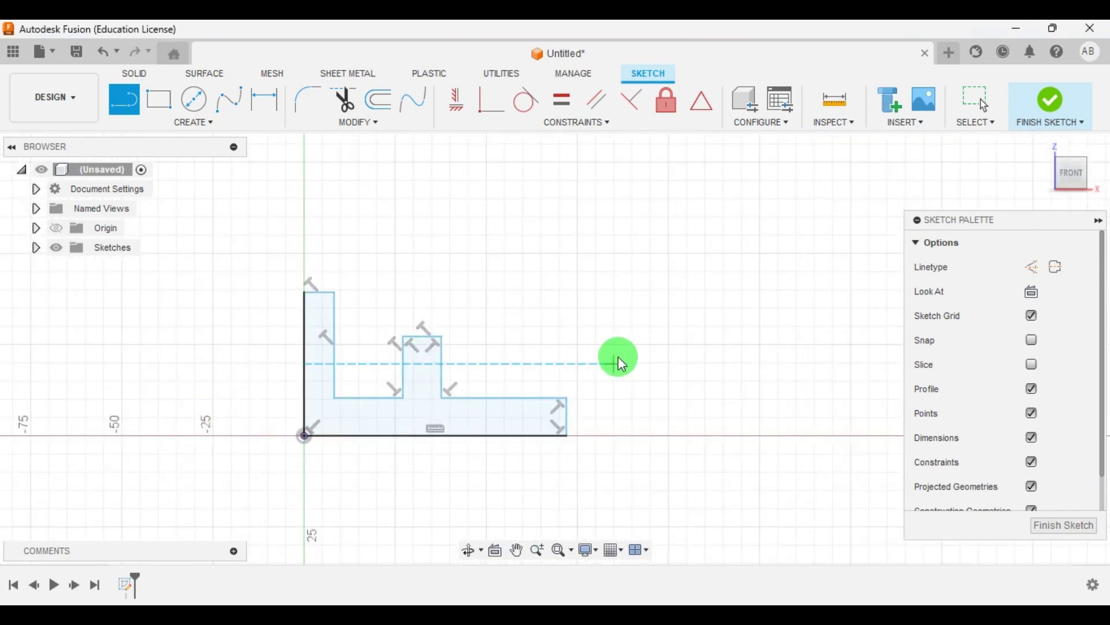
Check the reference drawing 18.jpg and dimension the profile's overall length as 72 mm.
key(alt+Tab)
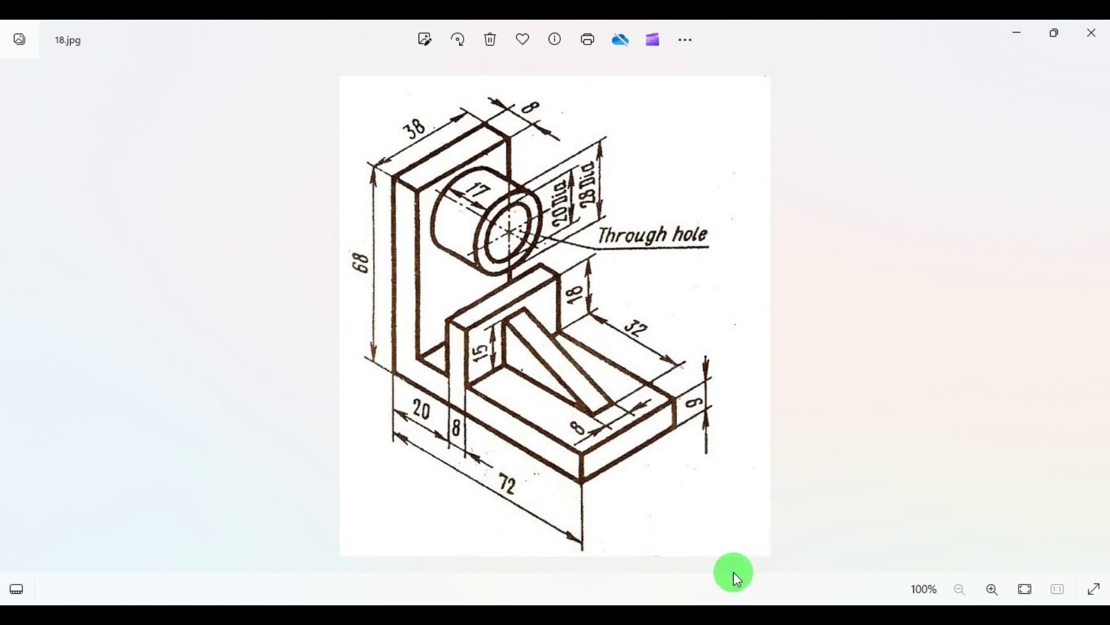
key(alt+Tab)
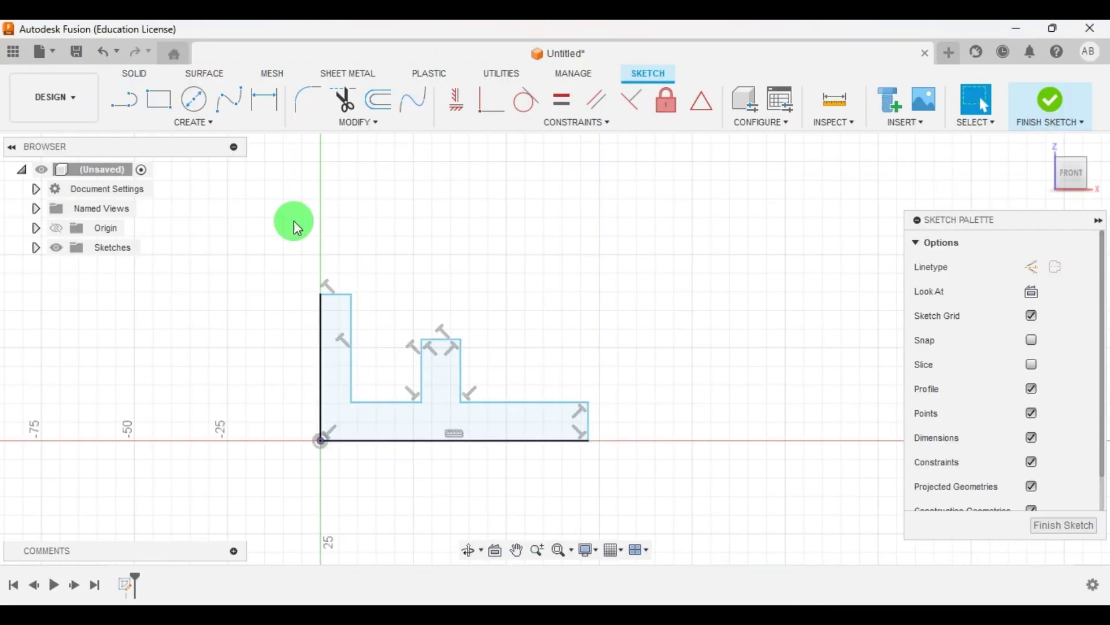
click(265, 99)
click(324, 418)
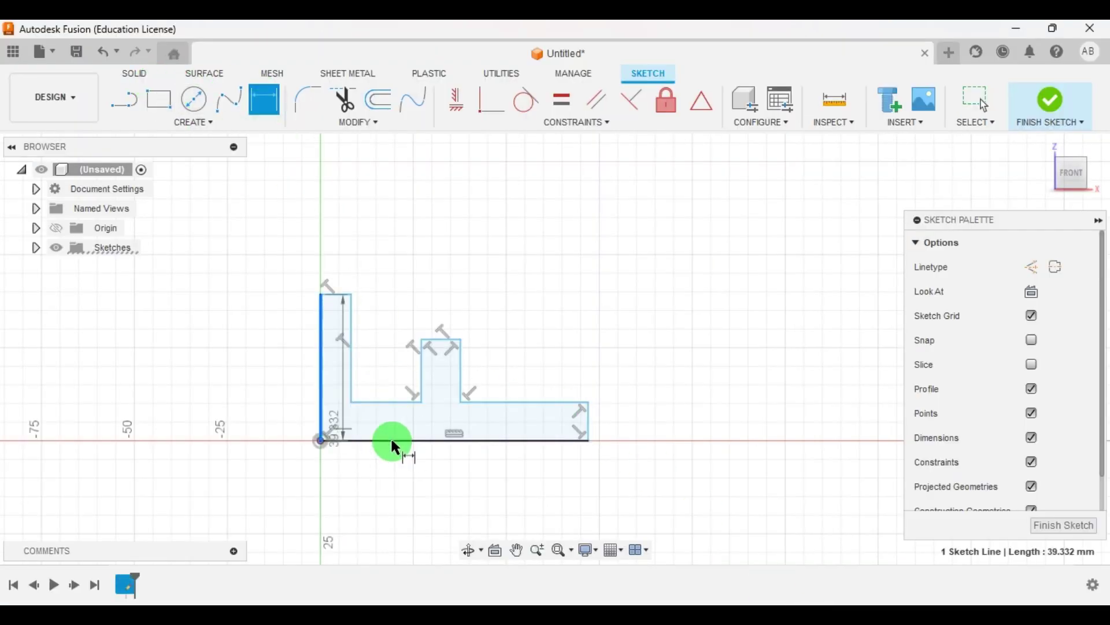
click(589, 422)
click(461, 520)
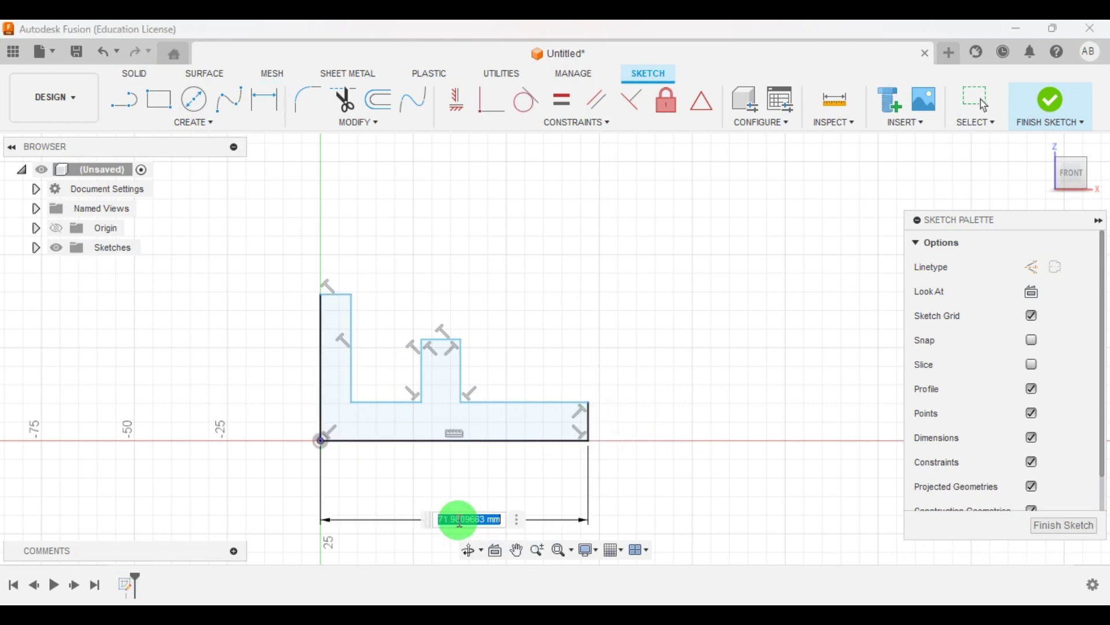
text(72)
key(Return)
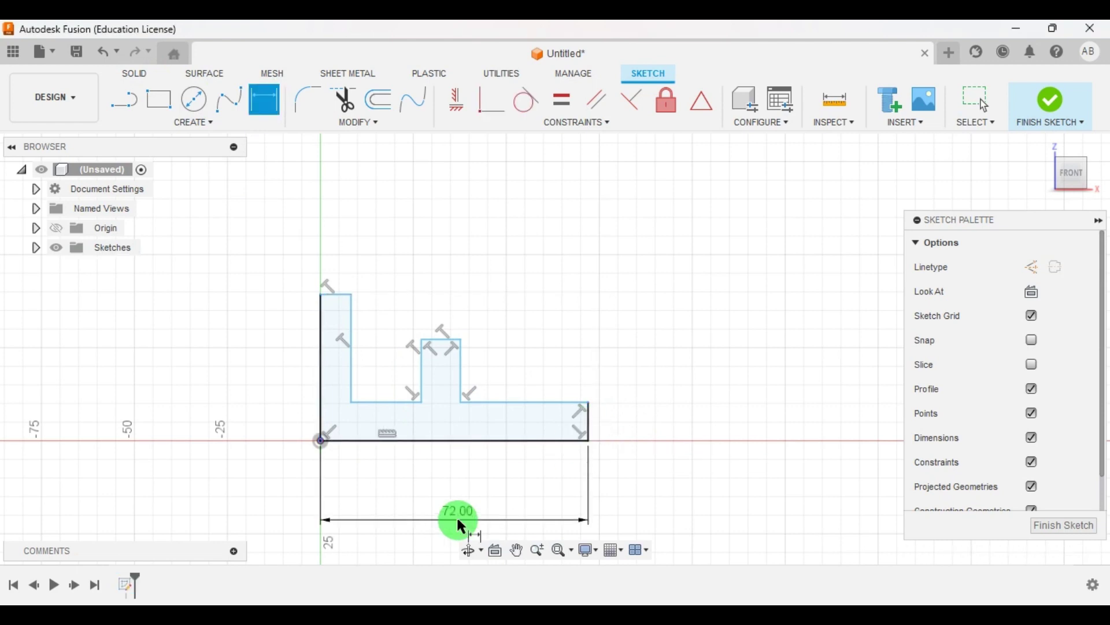
Dimension the back wall's outer edge with a height of 68 mm.
click(322, 364)
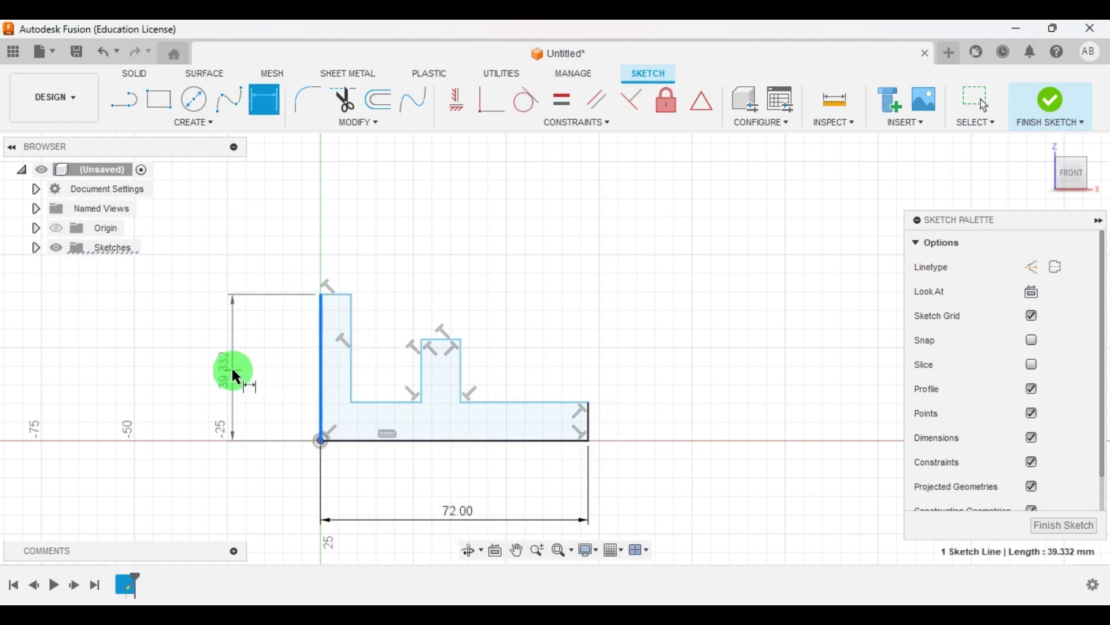
click(233, 370)
text(68)
key(Return)
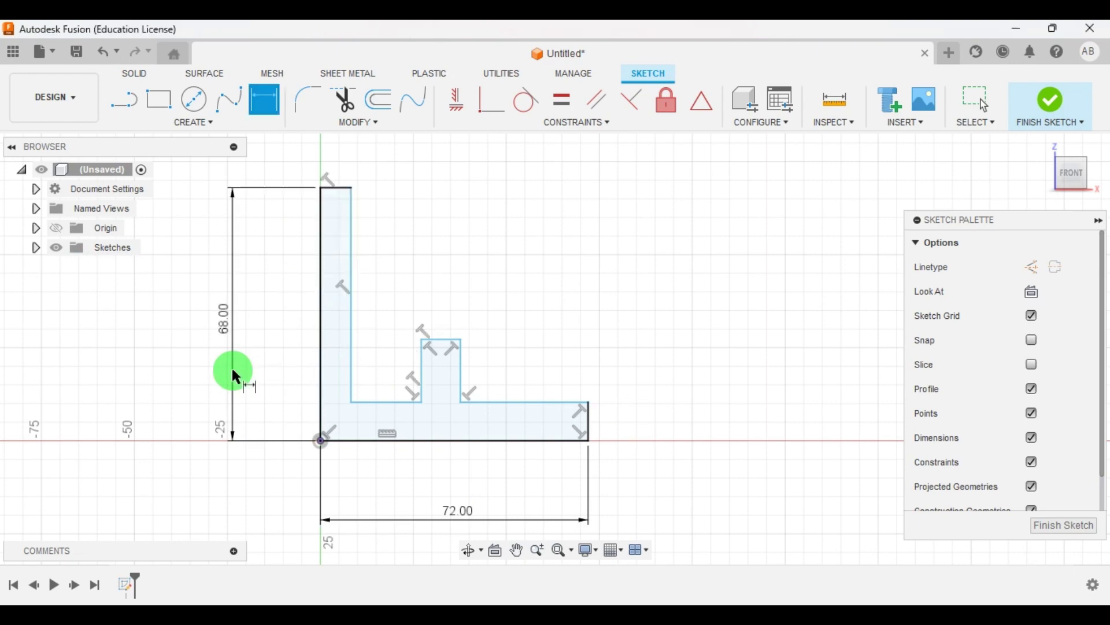
Check the reference drawing and set the distance from the back wall's outer edge to the upright's near side to 20 mm.
key(alt+Tab)
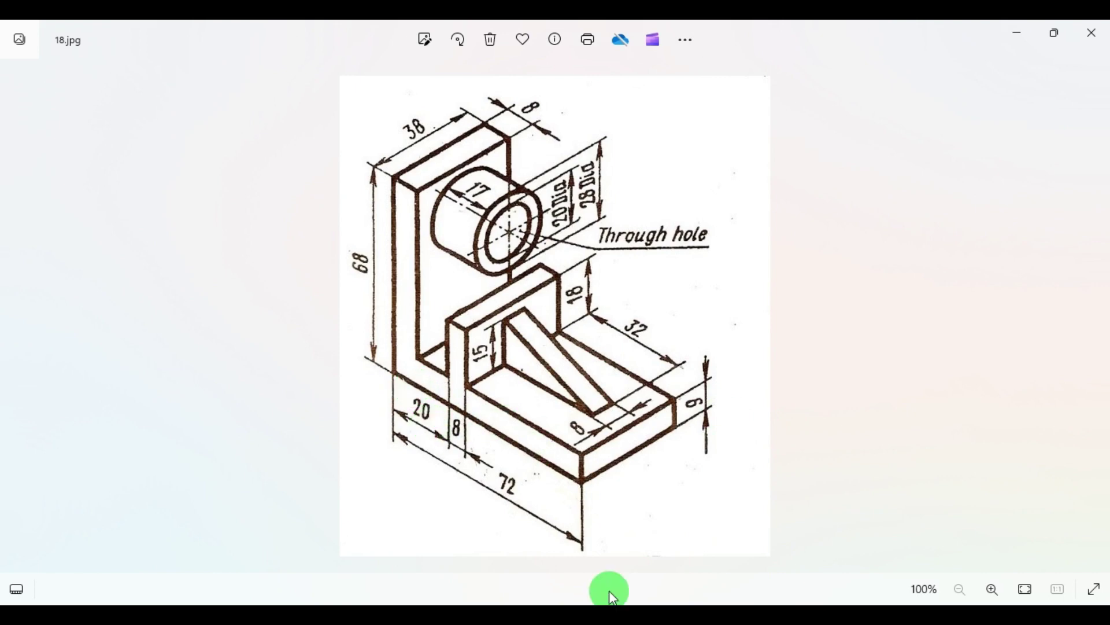
key(alt+Tab)
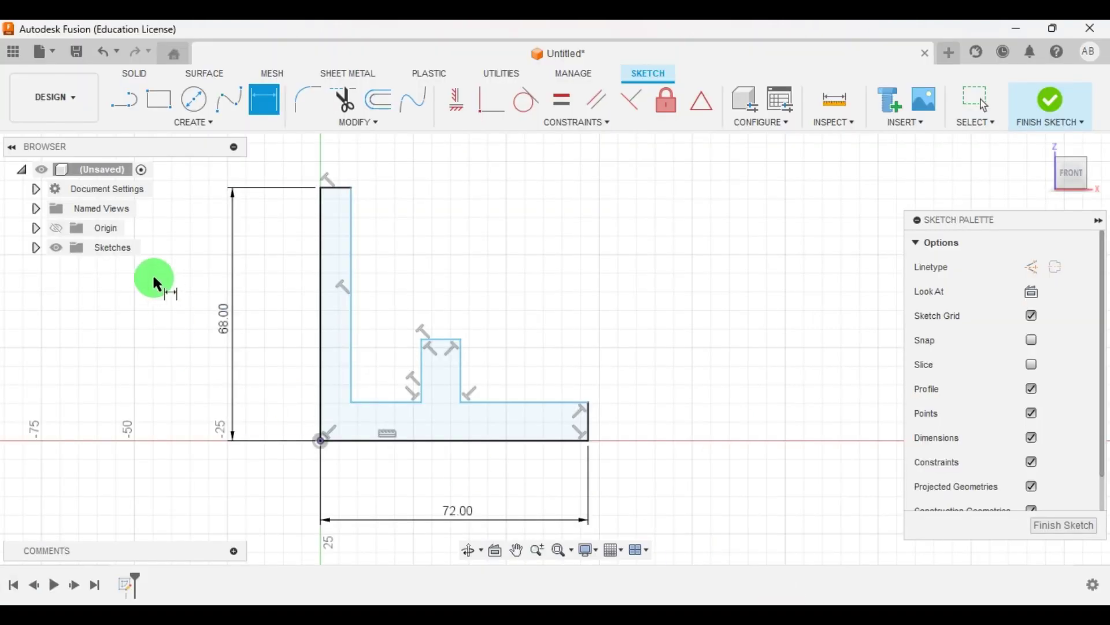
click(322, 390)
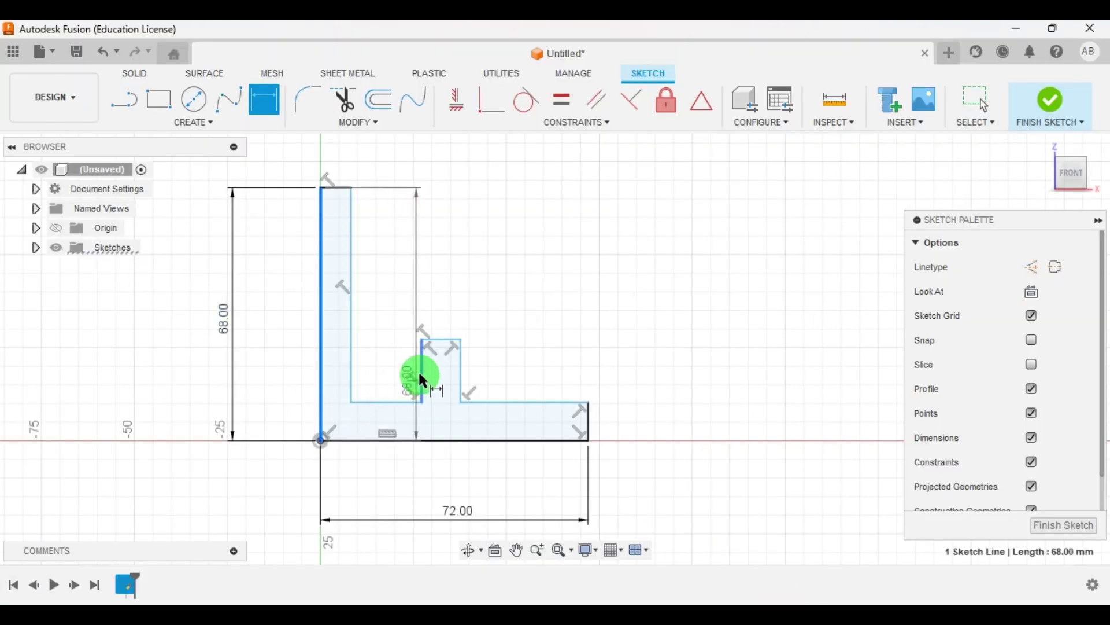
click(421, 370)
click(374, 468)
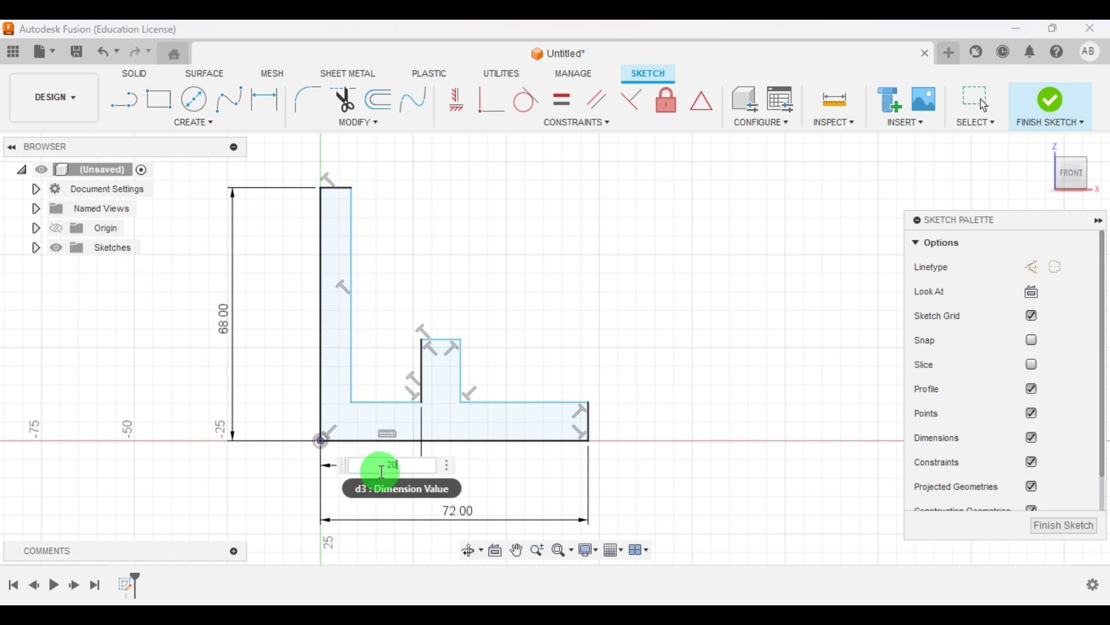
key(Return)
Dimension the short upright's thickness as 8 mm between its two vertical sides.
click(395, 377)
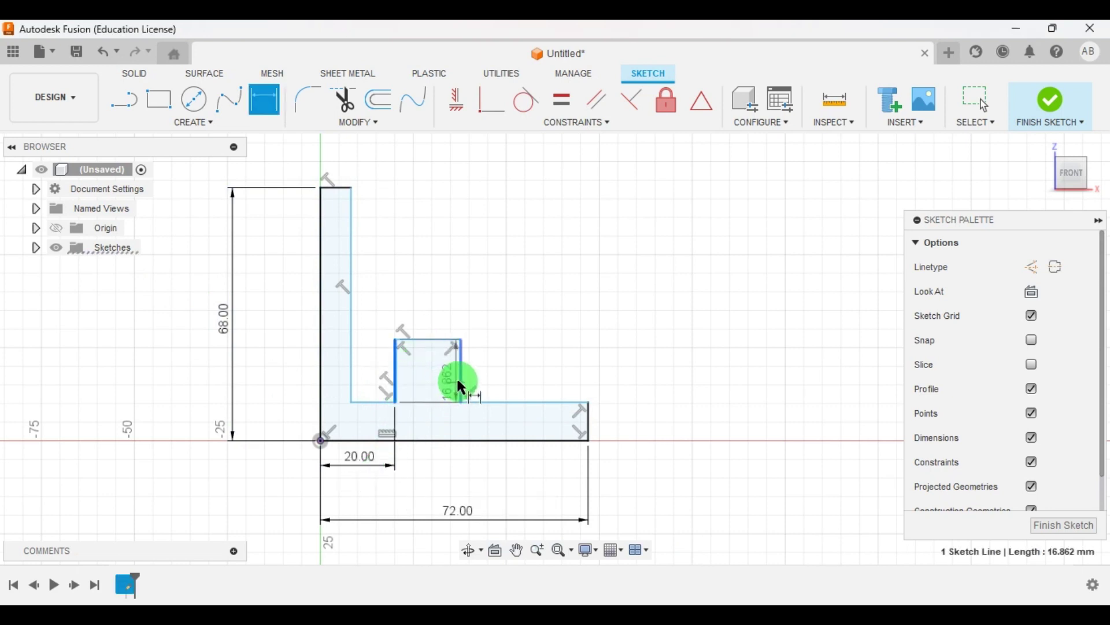
click(460, 378)
click(426, 462)
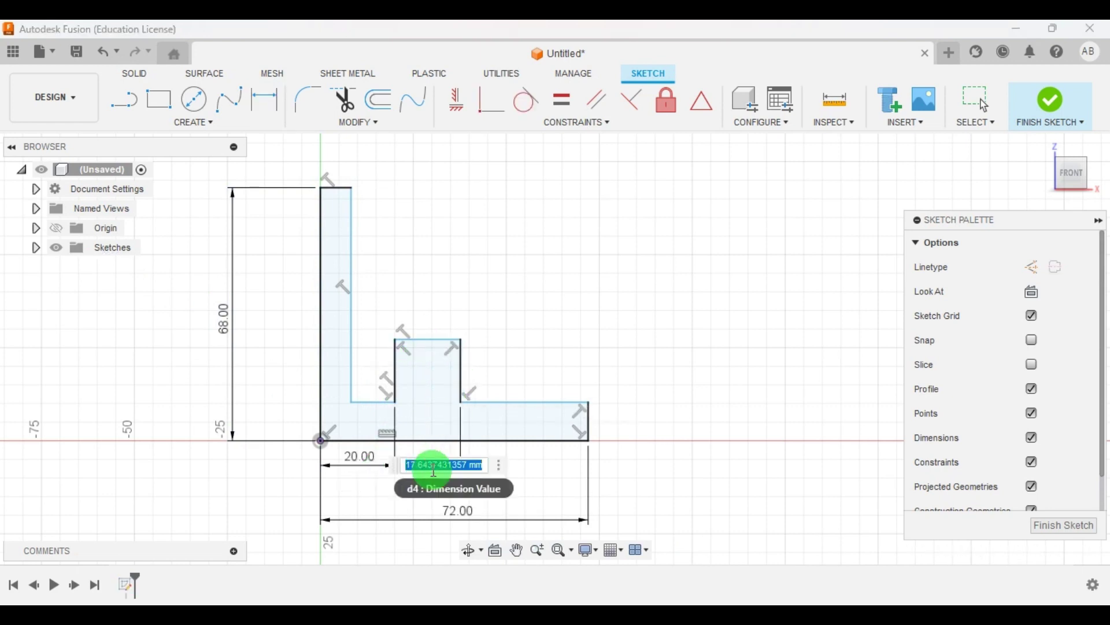
text(8)
key(Return)
scroll(559, 416, down, 2)
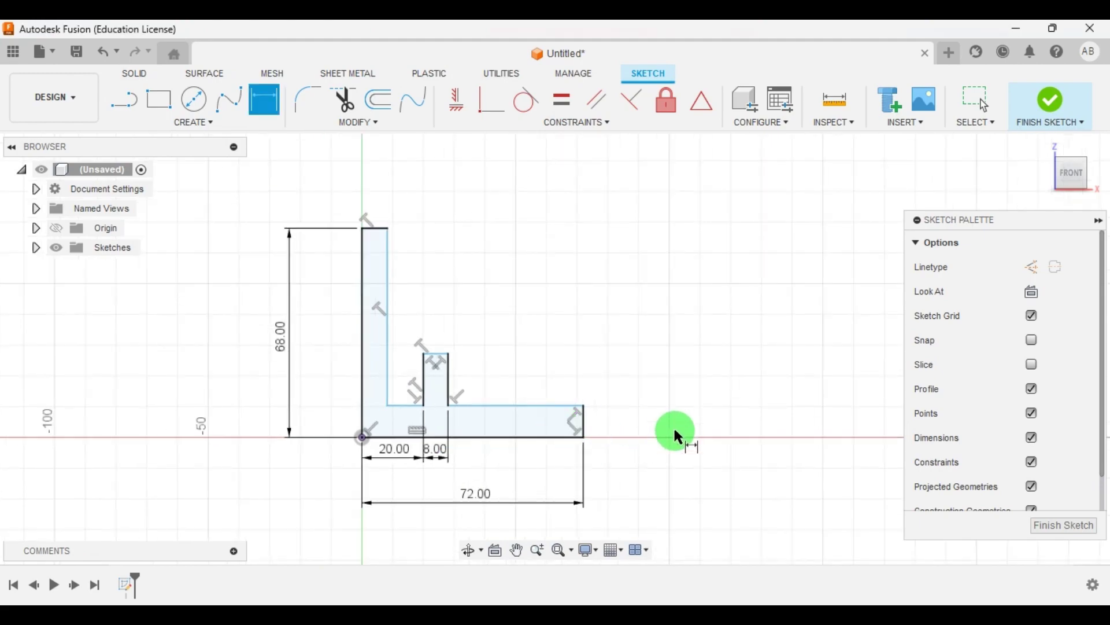
Check the reference drawing and set the back wall's thickness to 8 mm at its top edge.
key(alt+Tab)
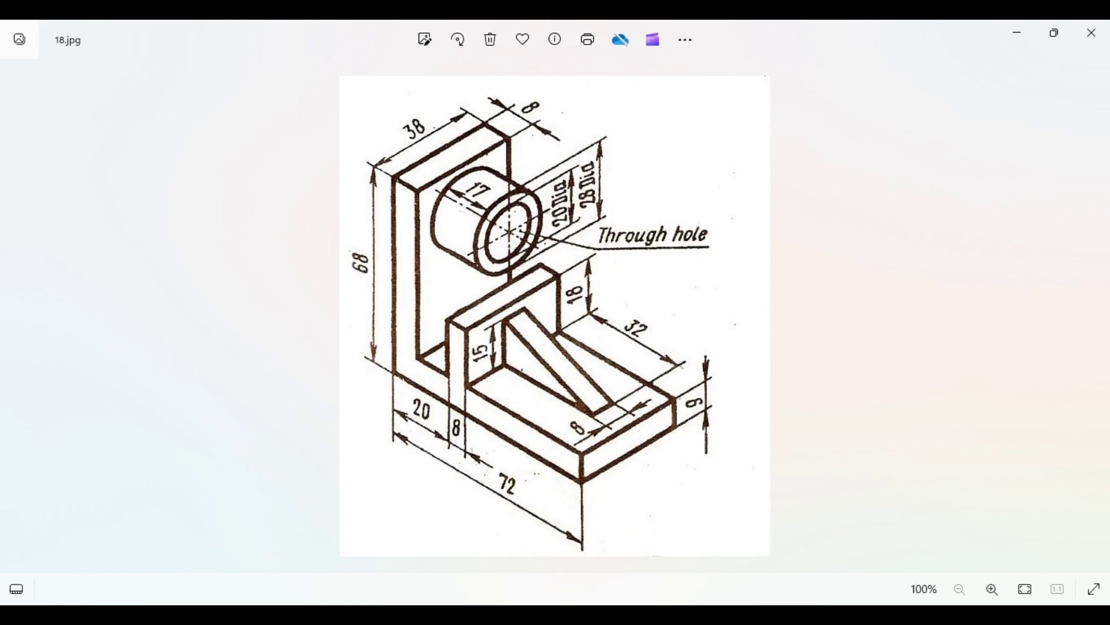
key(alt+Tab)
click(375, 229)
click(375, 183)
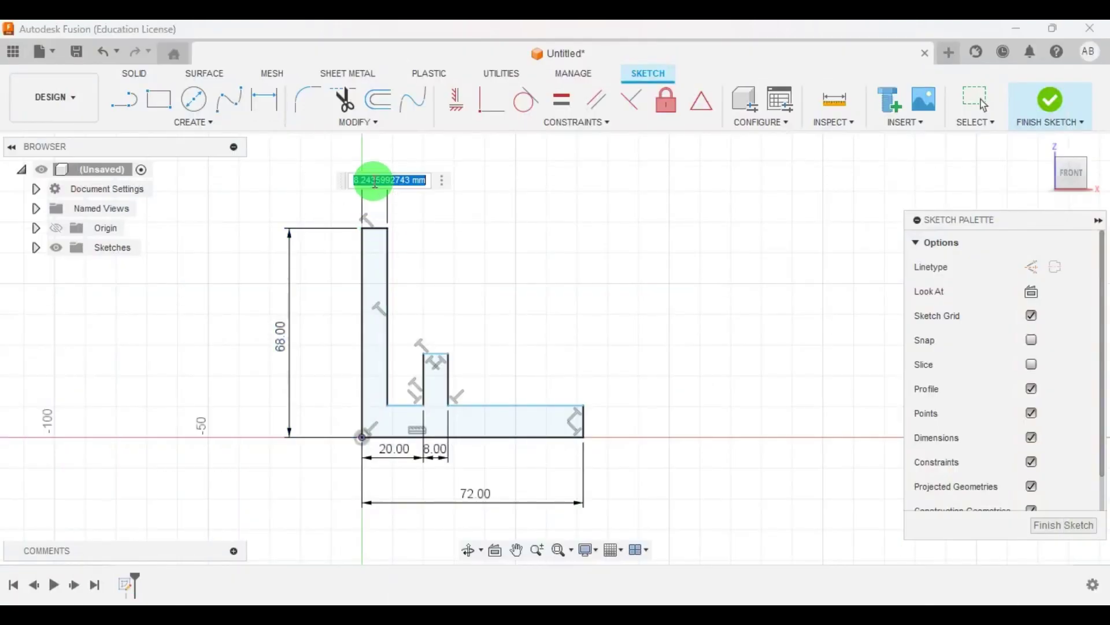
text(8)
key(Return)
scroll(457, 332, up, 2)
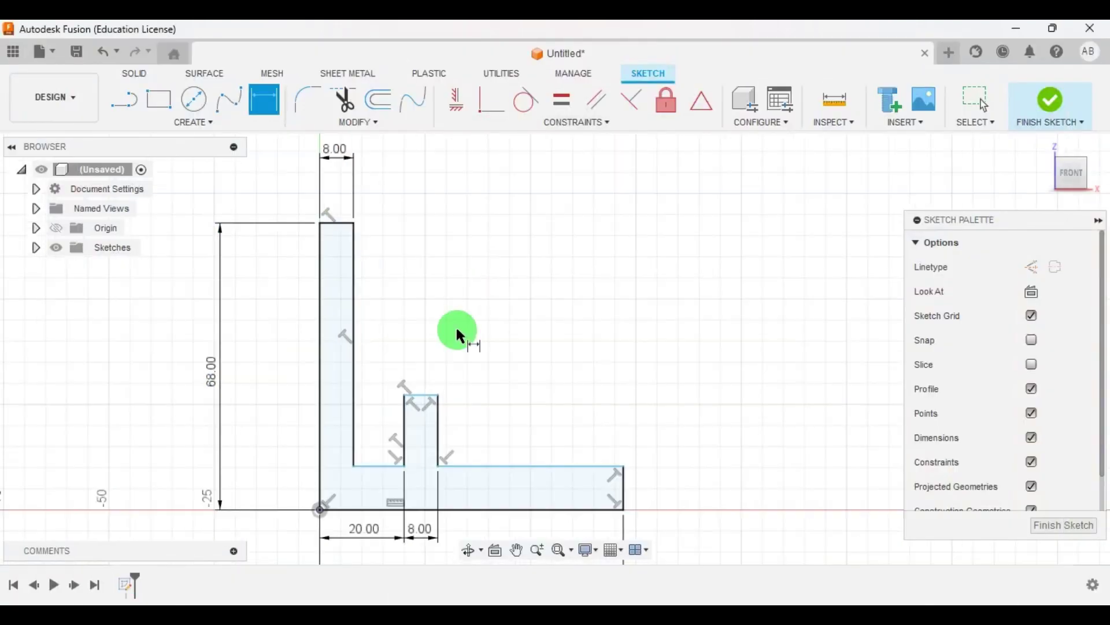
Dimension the vertical edge at the base's free end with a height of 8 mm.
scroll(457, 379, down, 3)
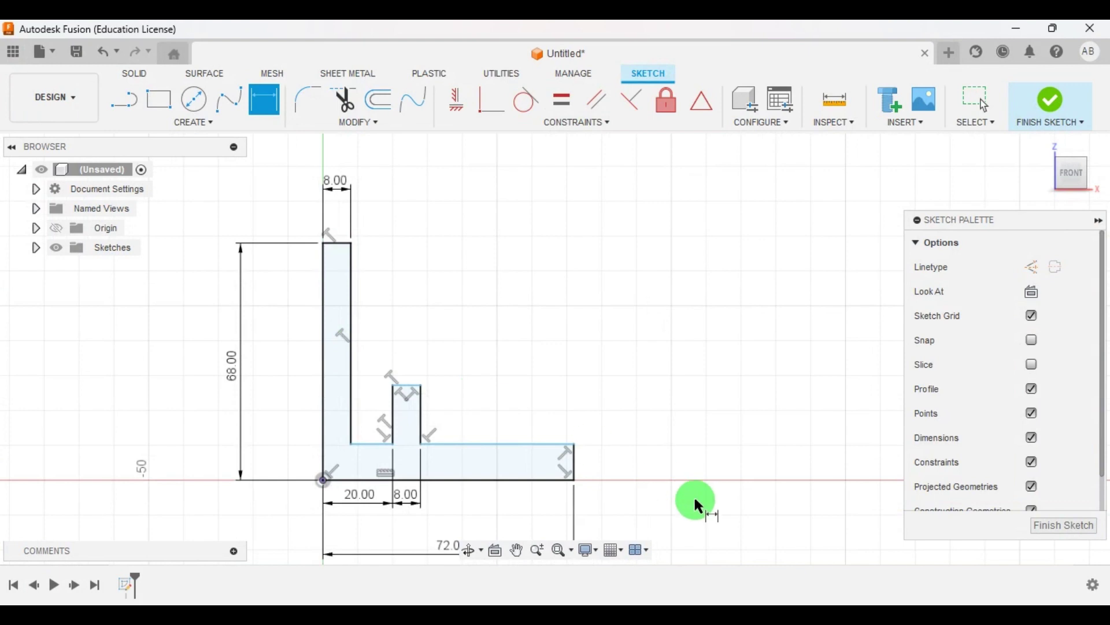
click(578, 451)
click(627, 454)
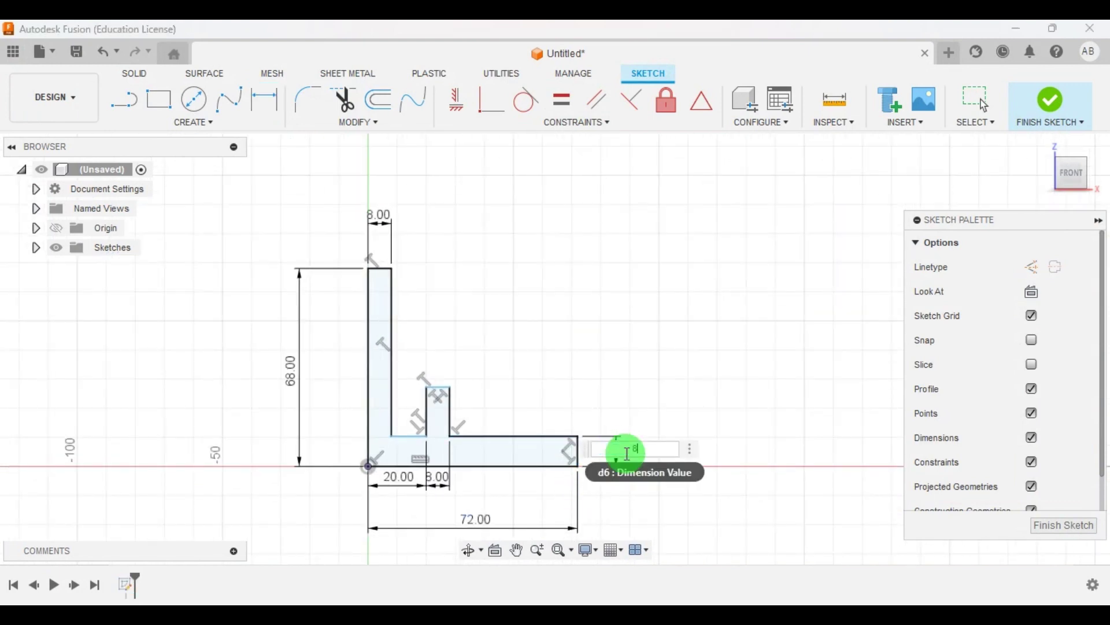
text(8)
key(Return)
scroll(597, 430, up, 2)
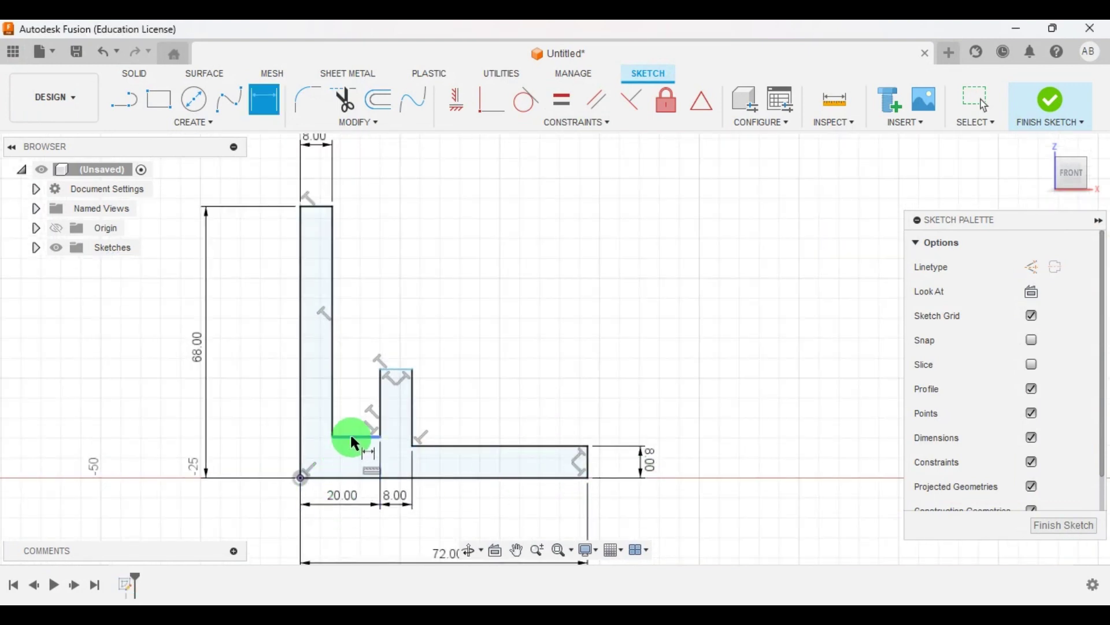
Set the base thickness between the back wall and the short upright to 8 mm.
click(349, 438)
click(342, 477)
click(272, 457)
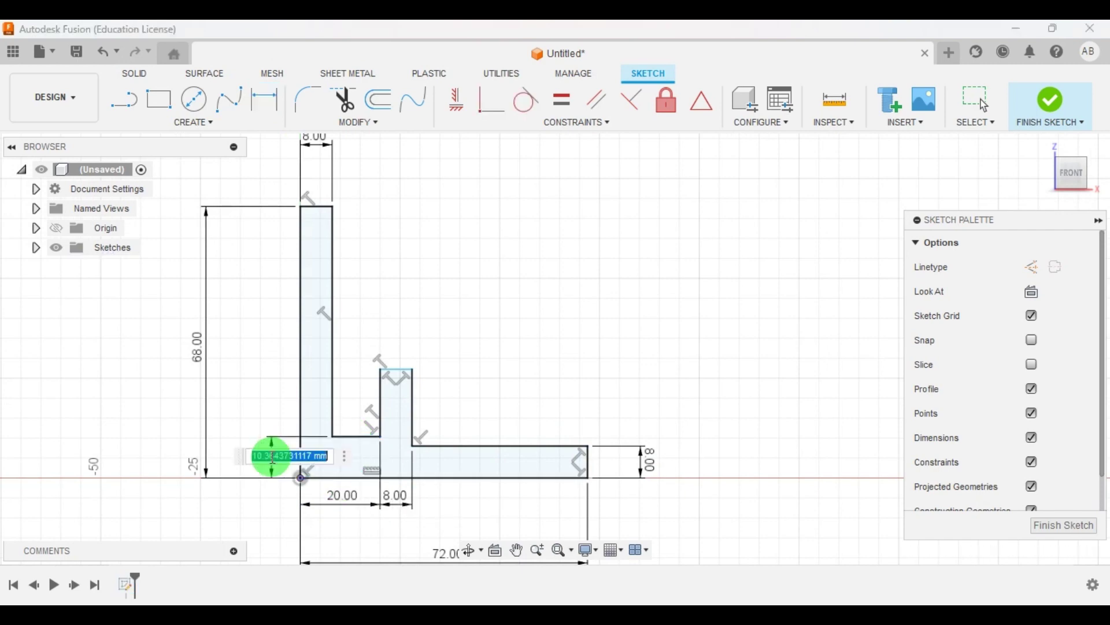
text(8)
key(Return)
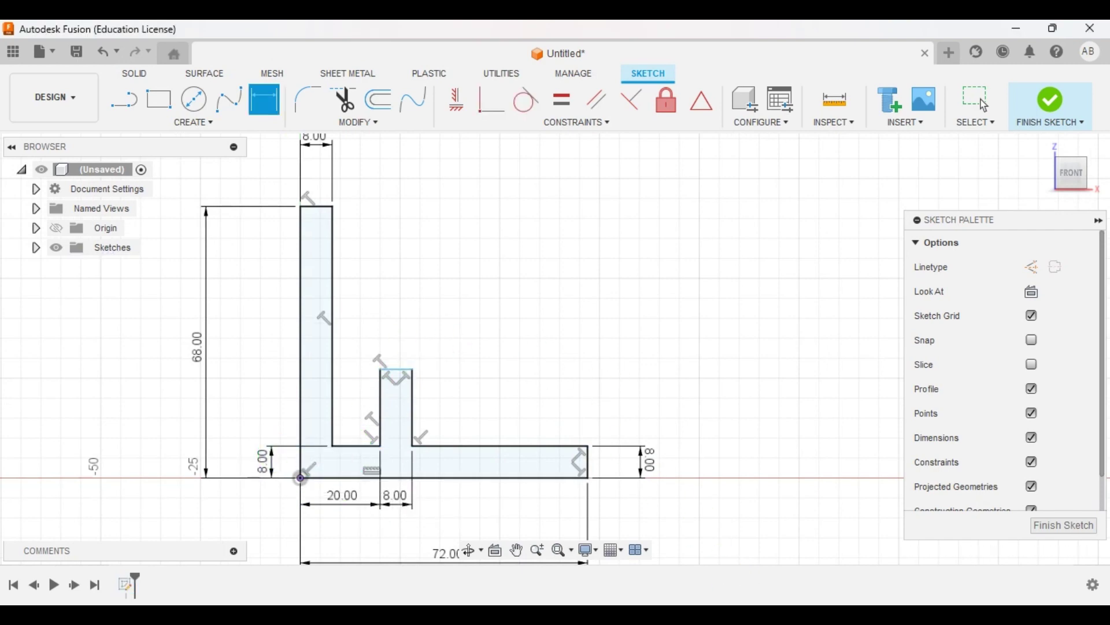
Check the reference drawing and dimension the short upright's height above the base as 18 mm.
key(alt+Tab)
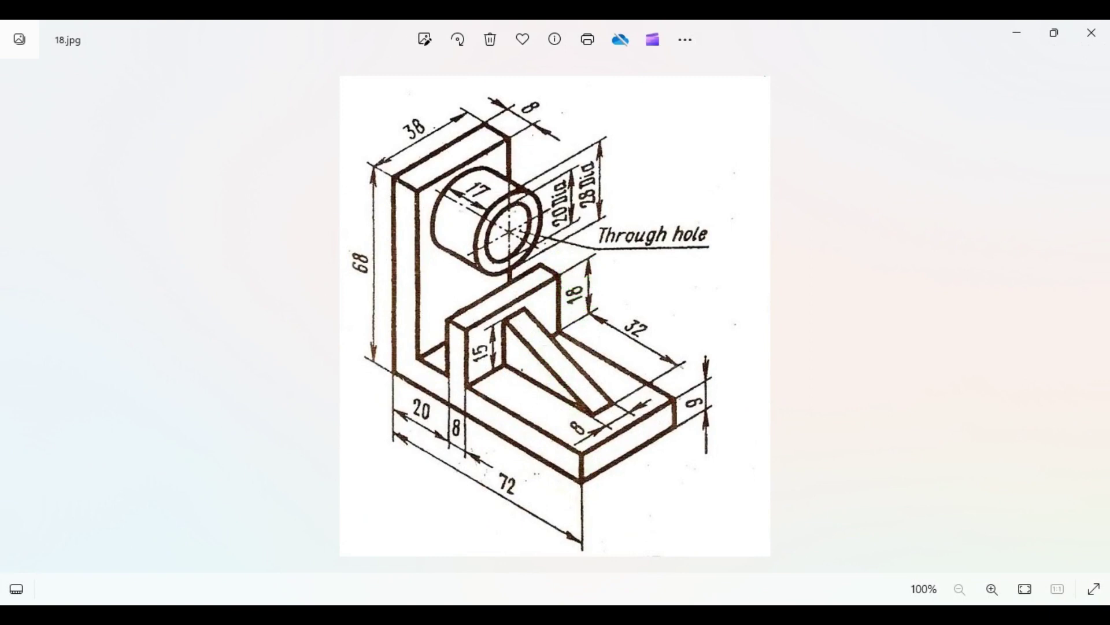
click(812, 615)
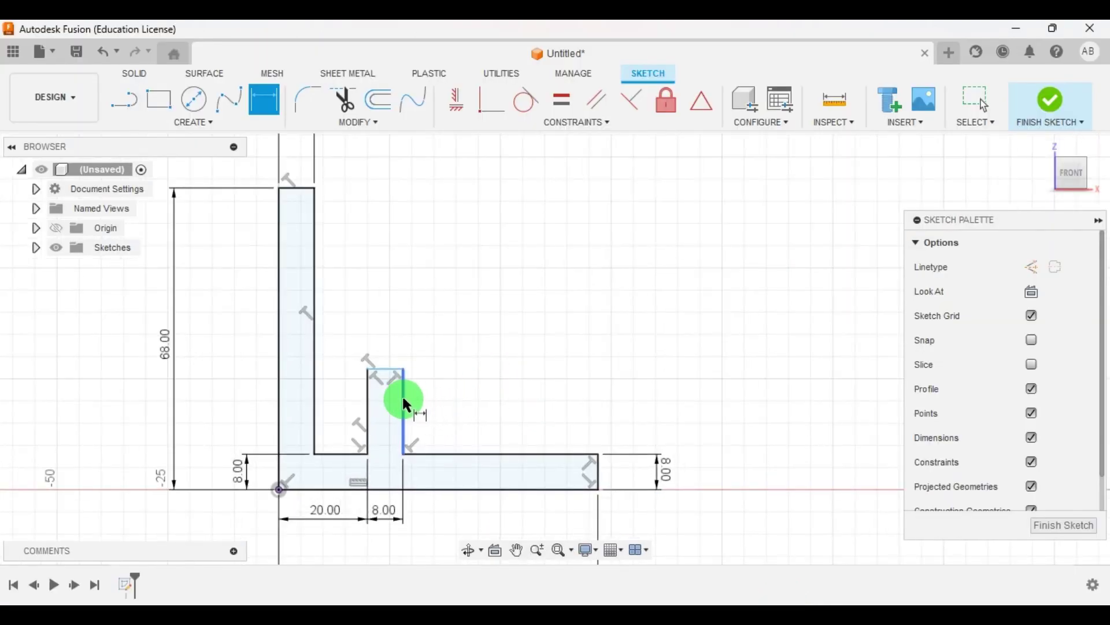
click(403, 398)
click(658, 408)
text(1)
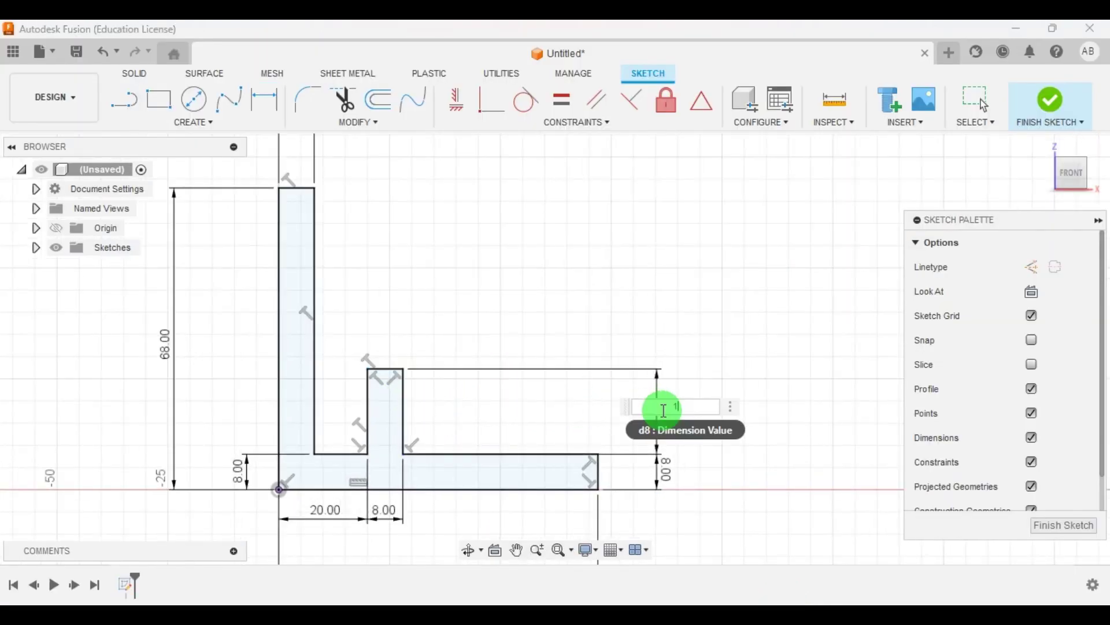
text(8)
key(Return)
scroll(578, 289, down, 2)
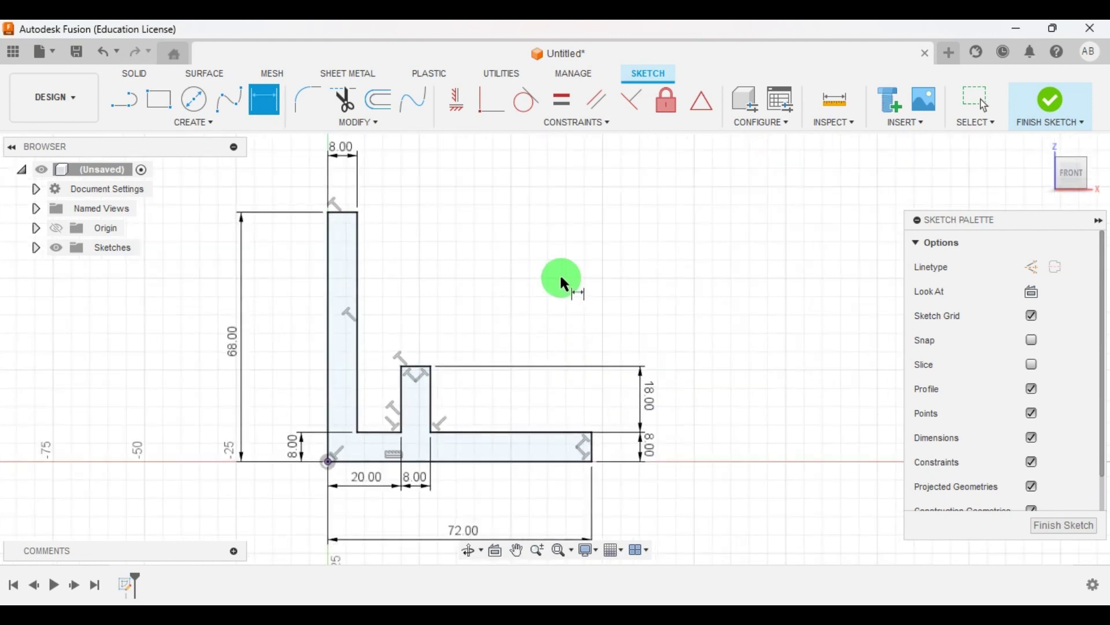
Check the reference drawing and sketch the rib's sloping line from the short upright to the base top, about 32.5 mm long and 14 mm high.
mouse_move(778, 615)
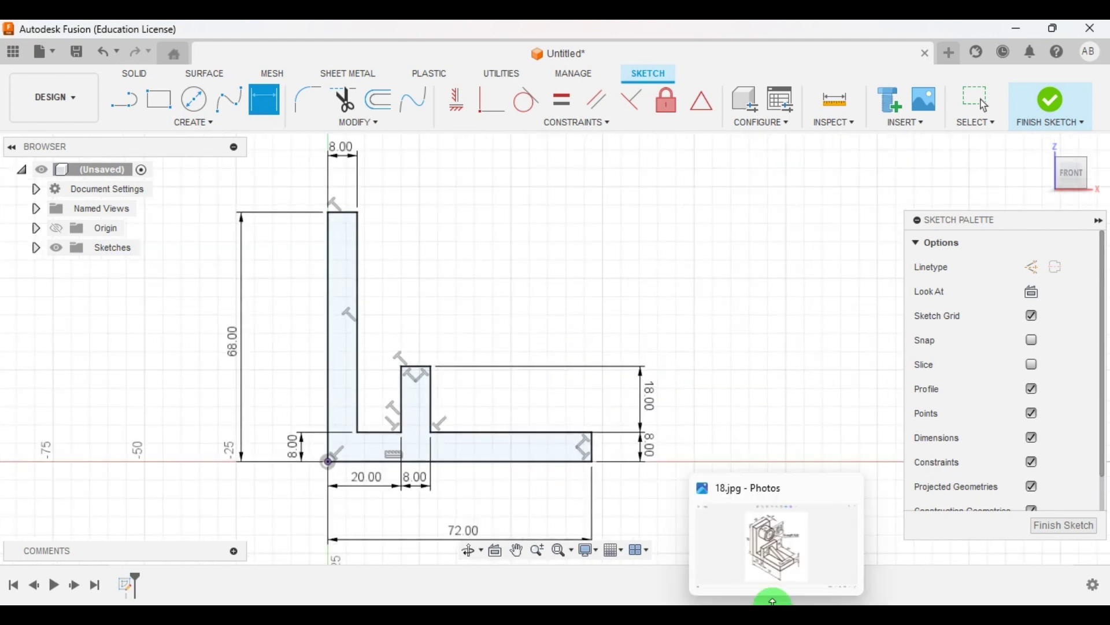
key(alt+Tab)
click(664, 352)
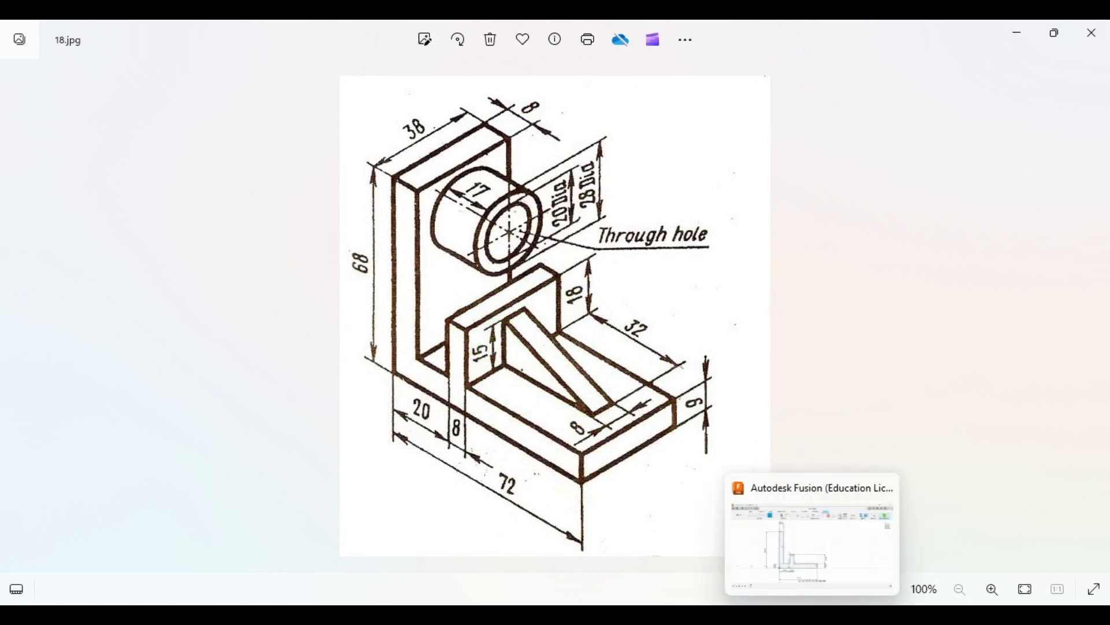
click(764, 601)
click(126, 102)
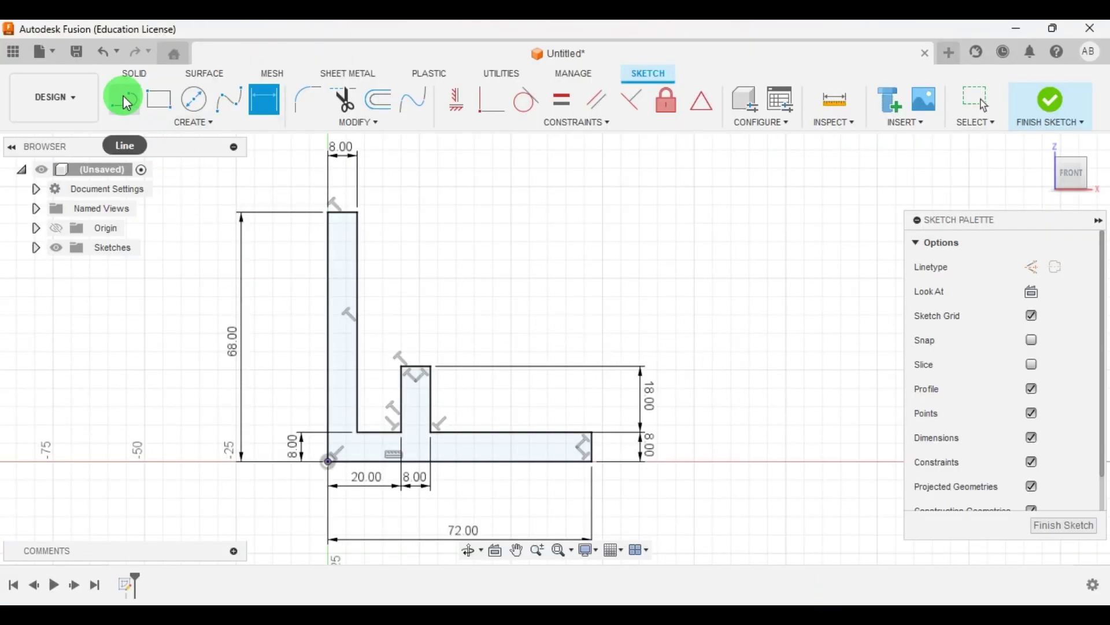
scroll(492, 433, up, 2)
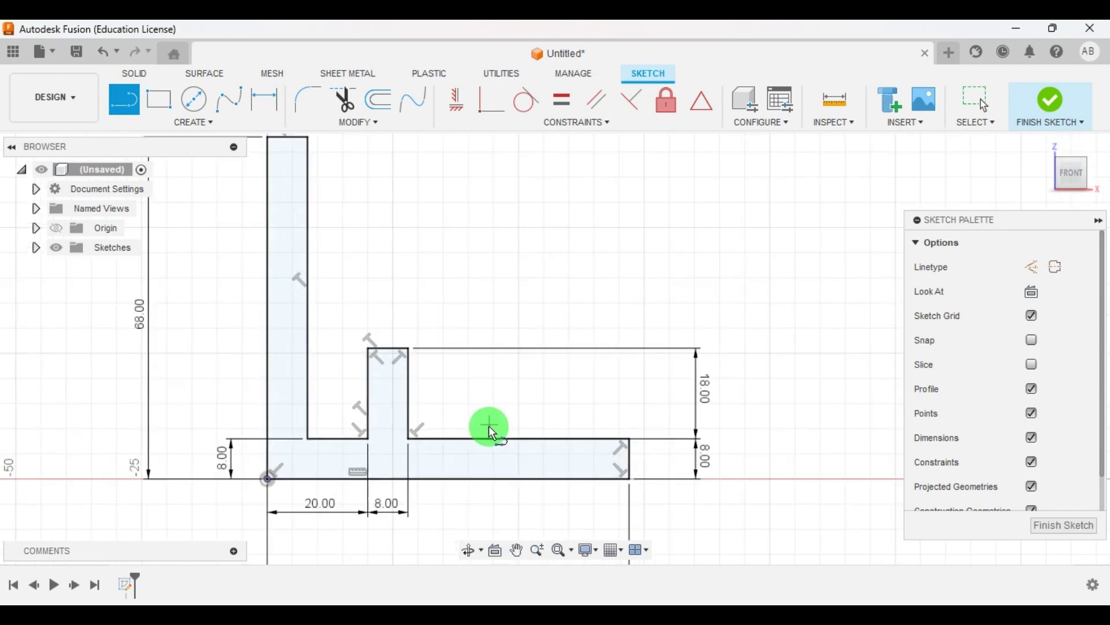
click(410, 370)
click(570, 438)
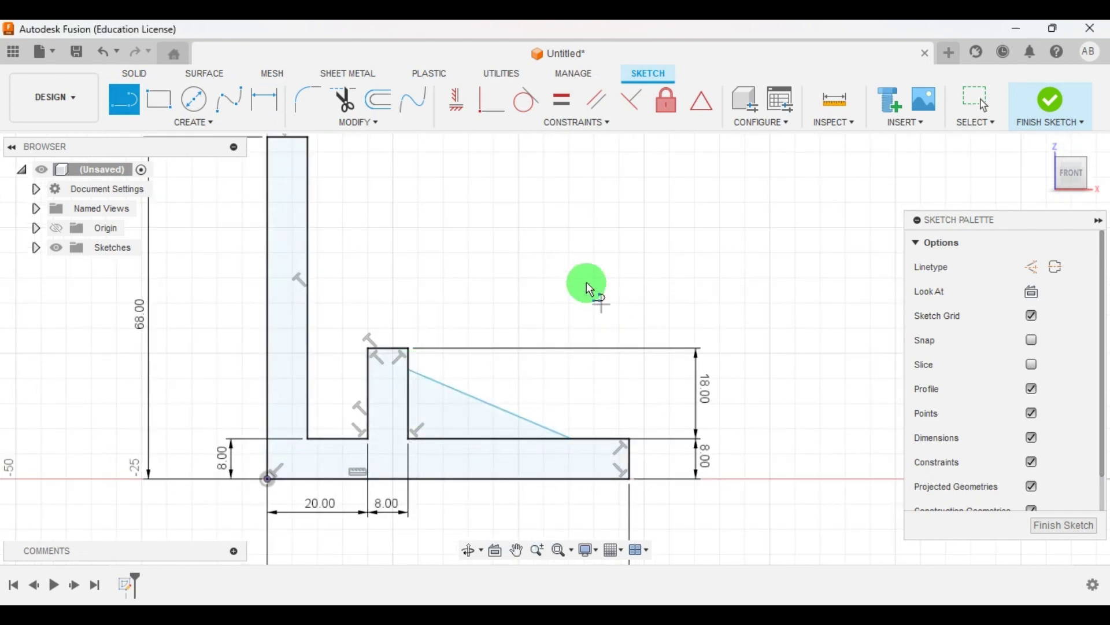
Check the rib in the reference drawing and dimension its horizontal length from the short upright as 32 mm.
click(700, 598)
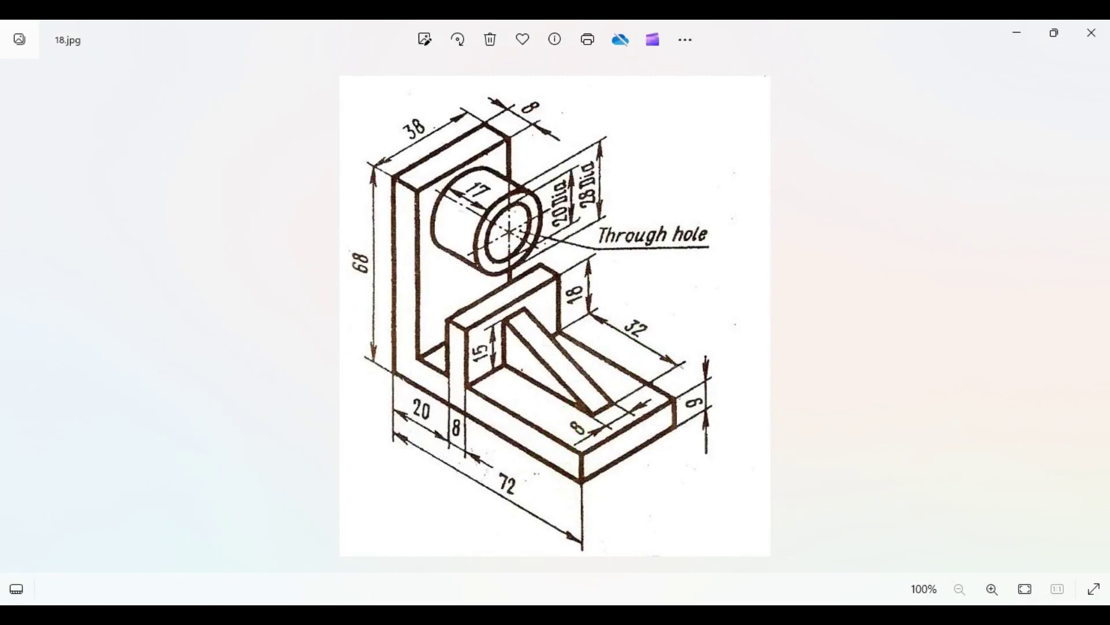
key(alt+Tab)
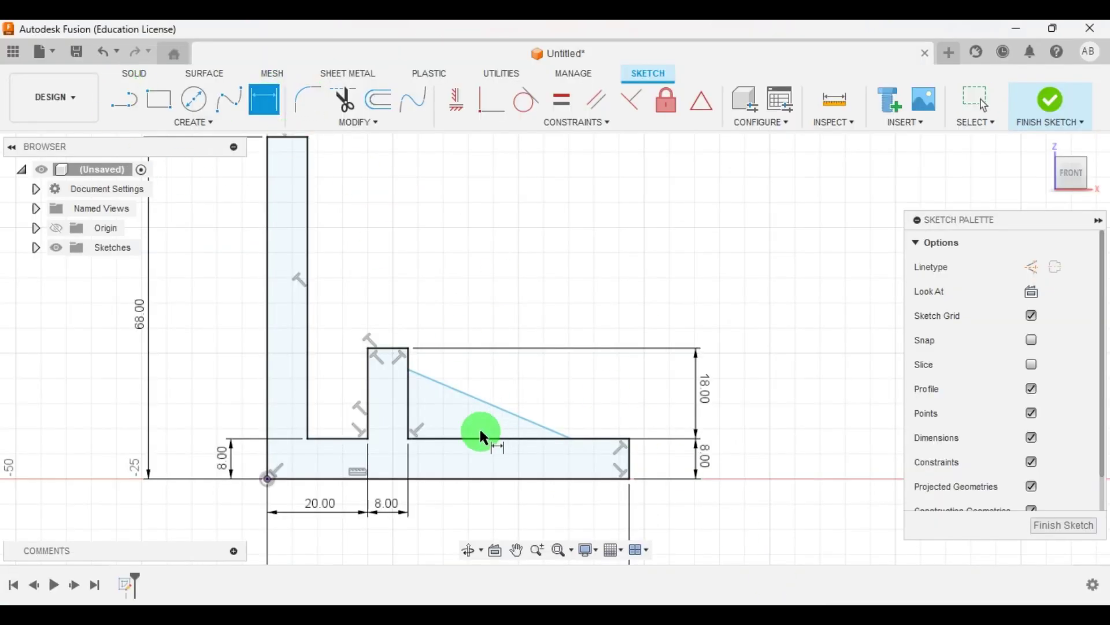
click(410, 414)
ctrl+click(570, 439)
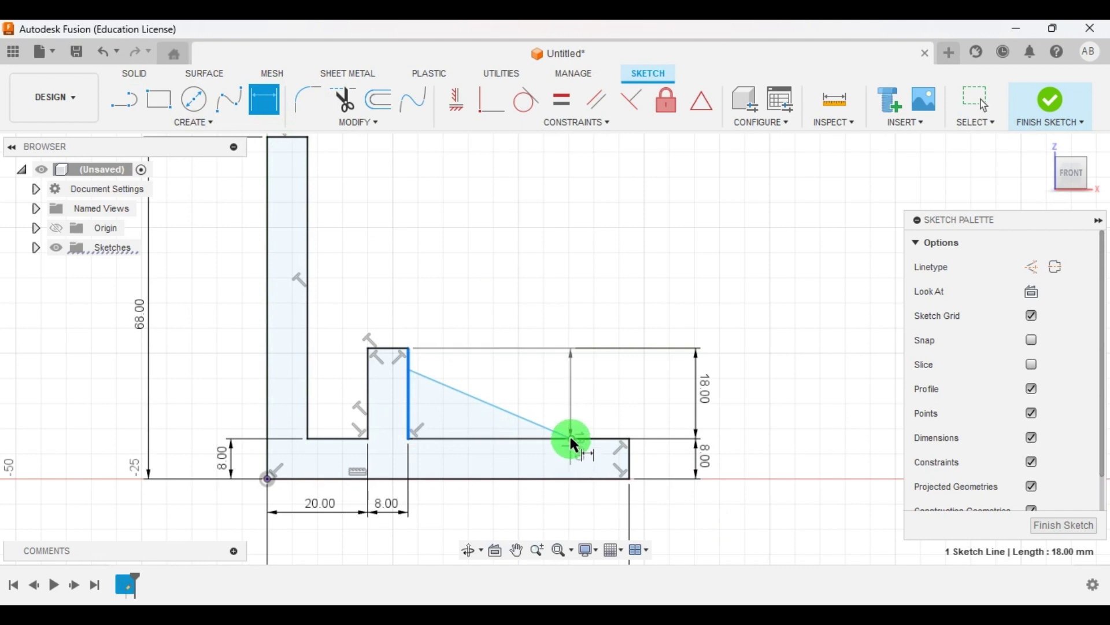
click(515, 519)
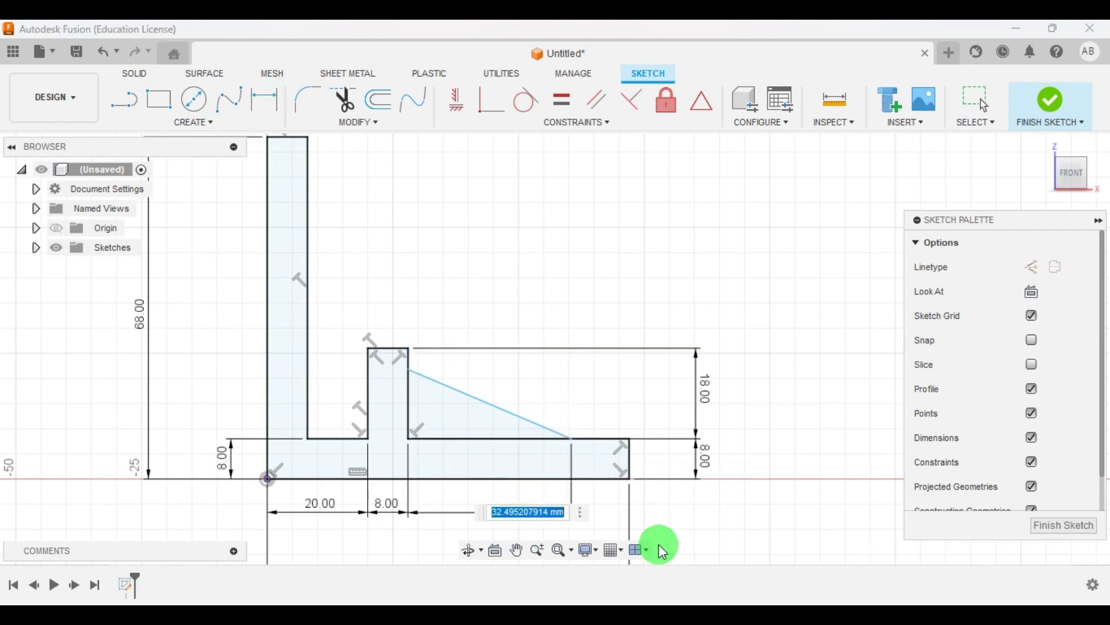
text(32)
key(Return)
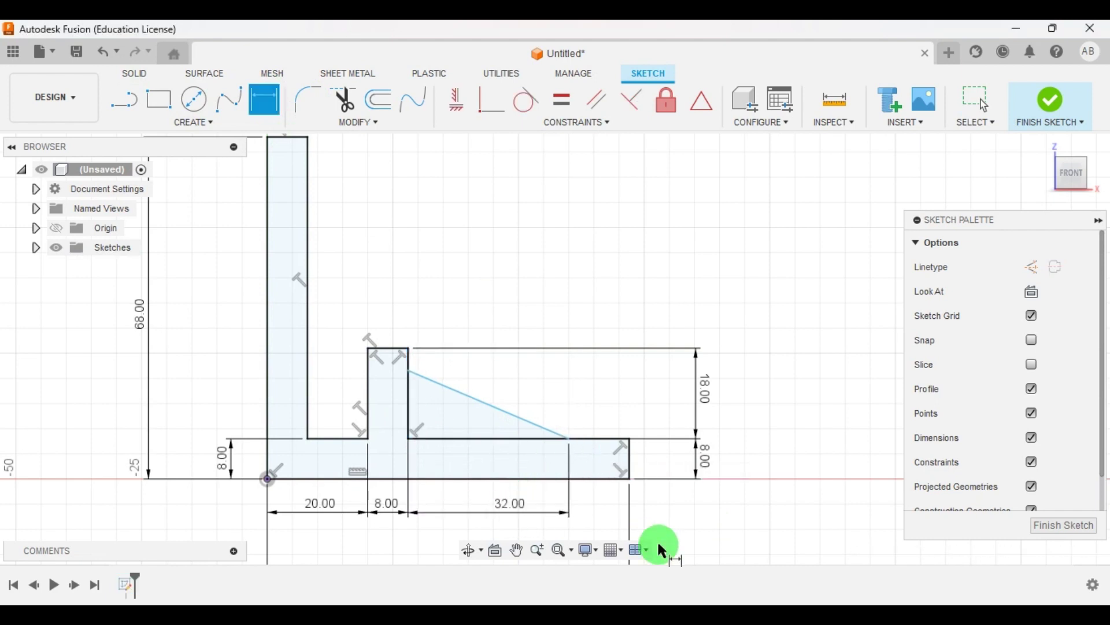
Dimension the rib's height above the base as 15 mm and finish the sketch.
click(449, 440)
click(409, 372)
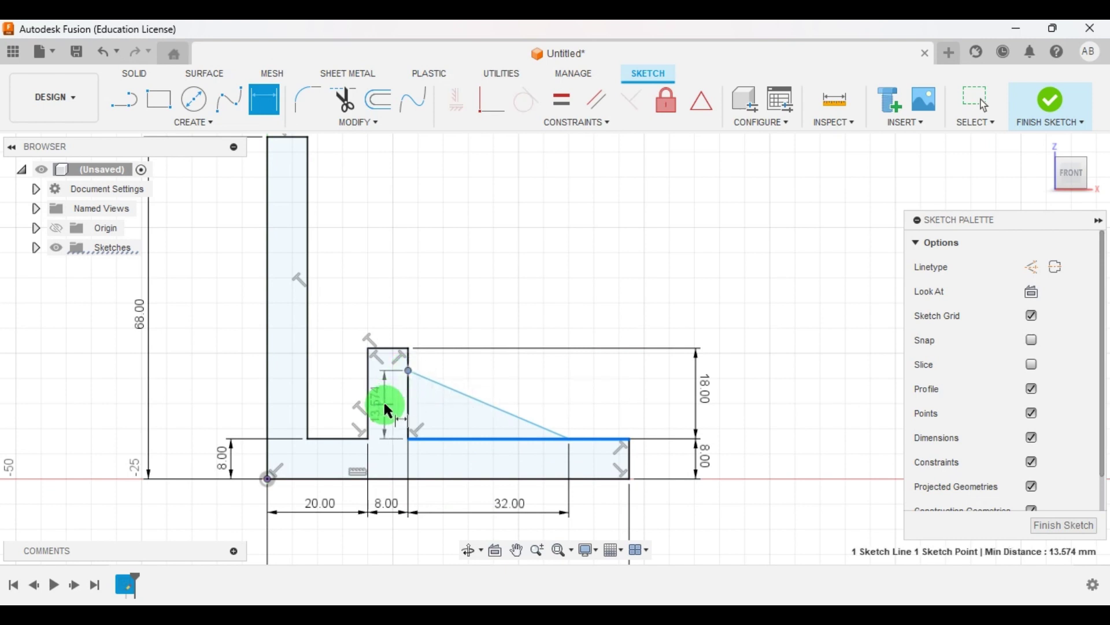
click(385, 406)
key(Return)
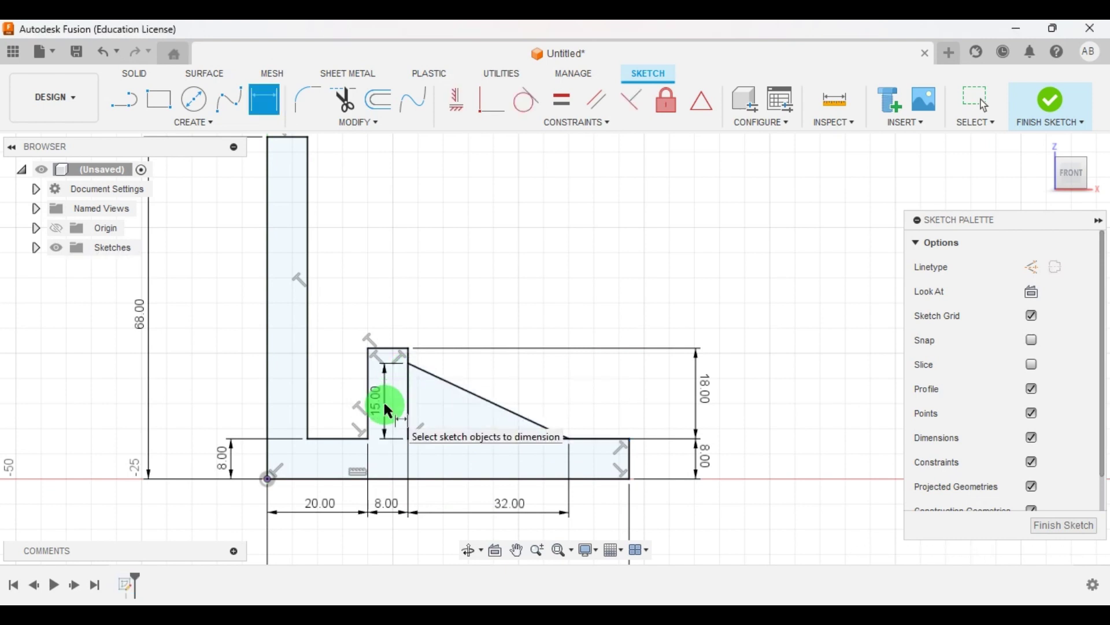
scroll(717, 269, down, 3)
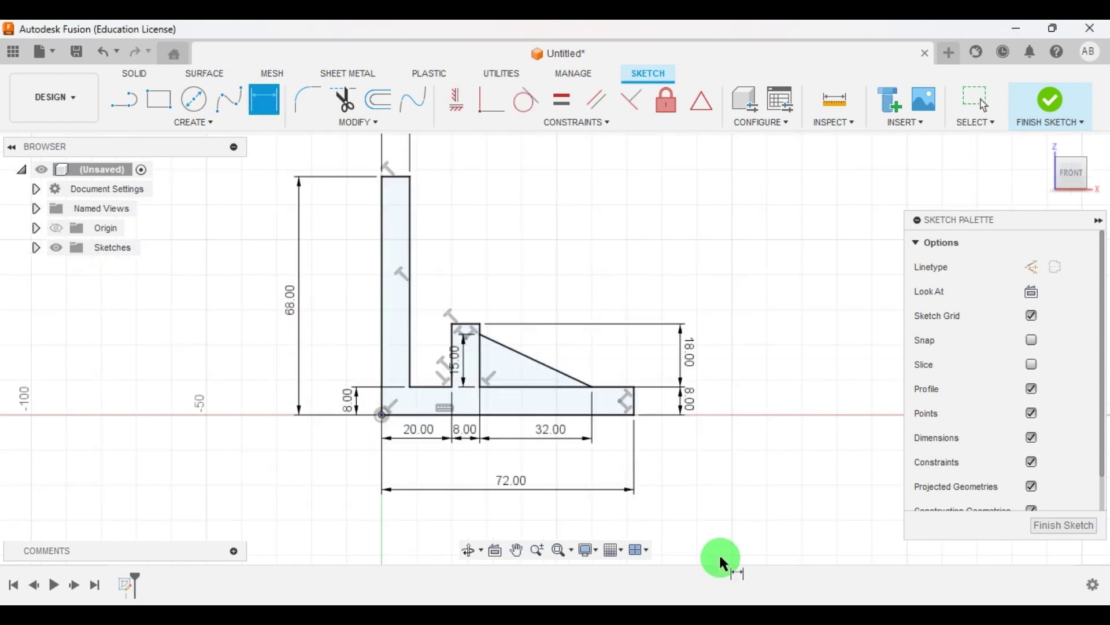
click(1070, 535)
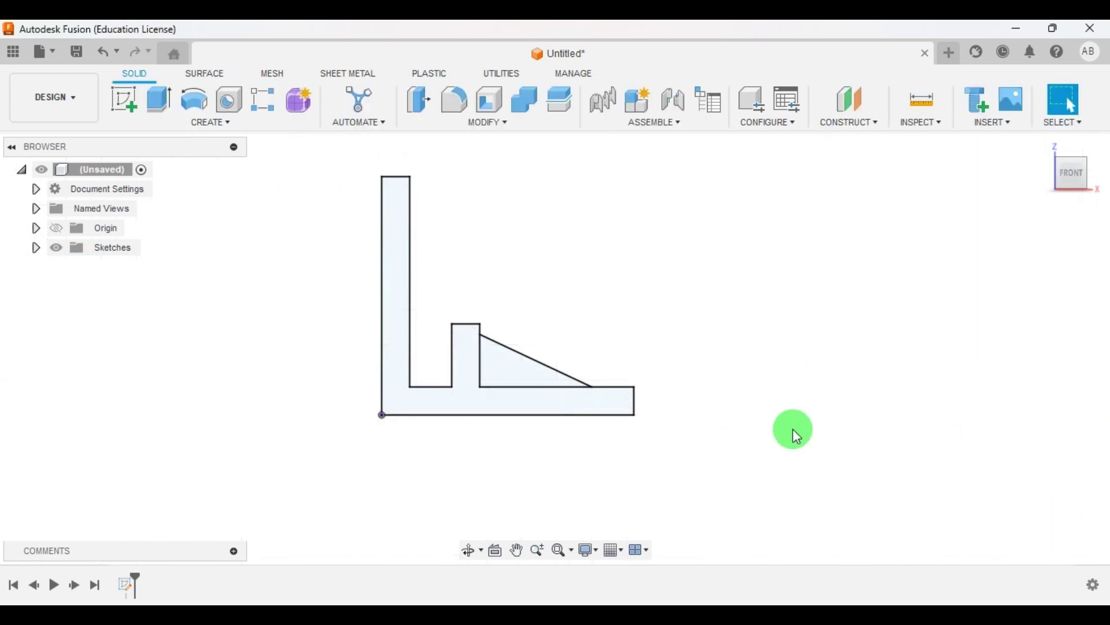
Extrude the bracket profile without the rib triangle symmetrically to a whole length of 38 mm as a new body.
scroll(644, 389, down, 1)
shift+middle_drag(719, 364, 615, 389)
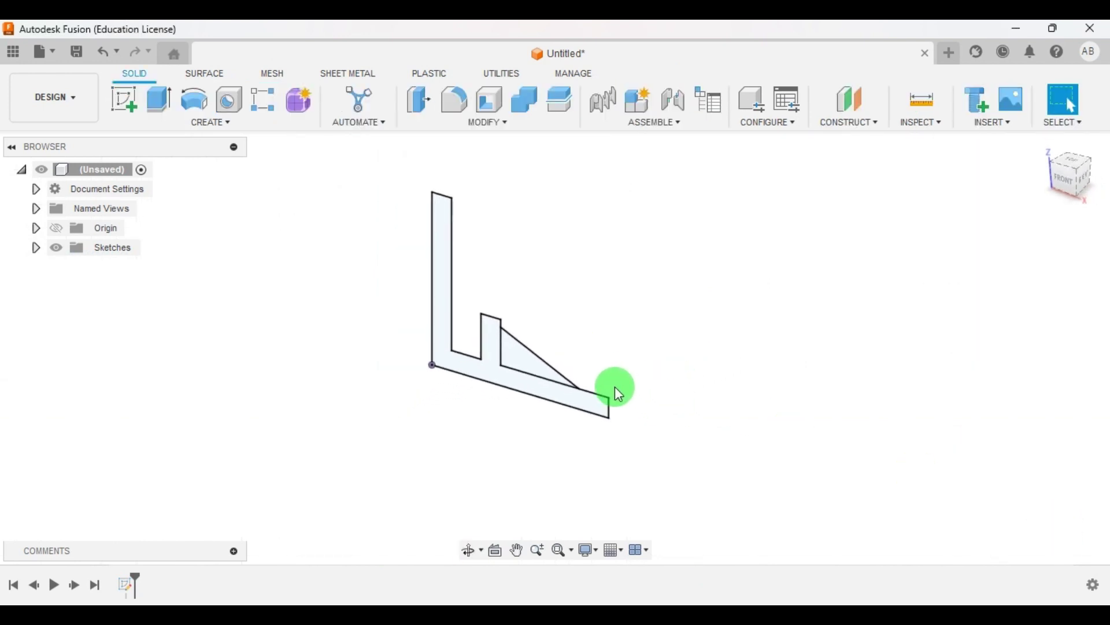
click(158, 100)
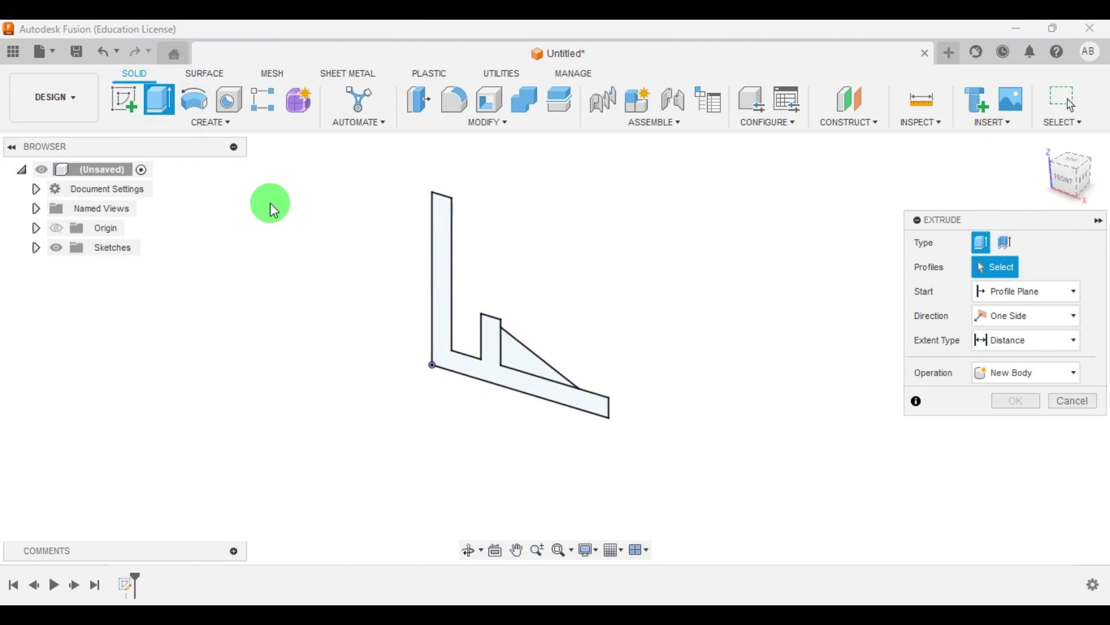
click(438, 270)
click(1045, 324)
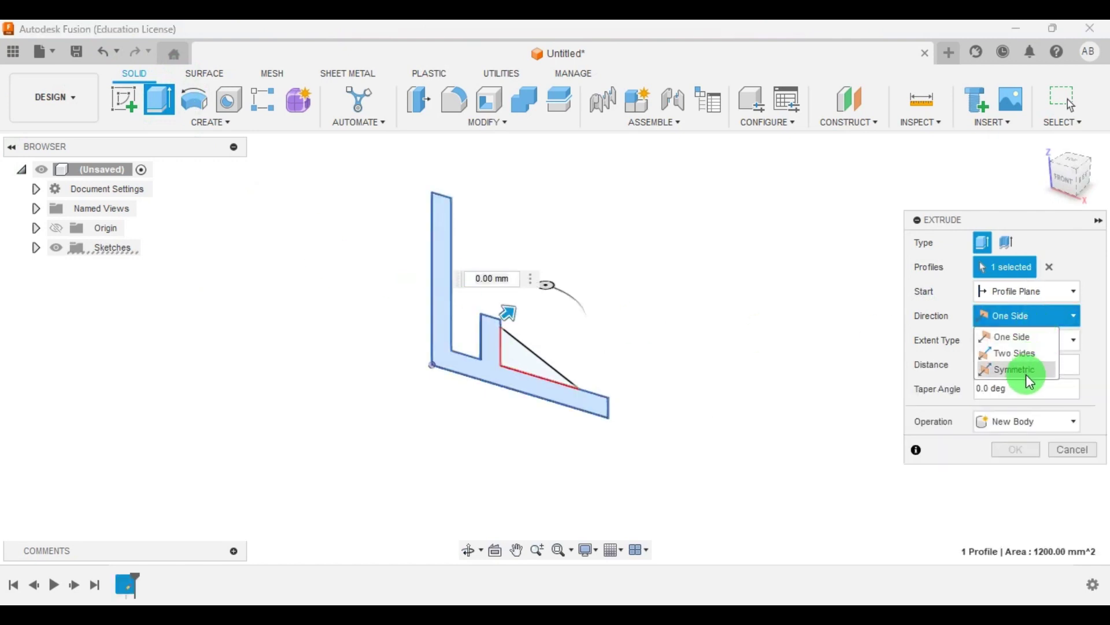
click(1026, 370)
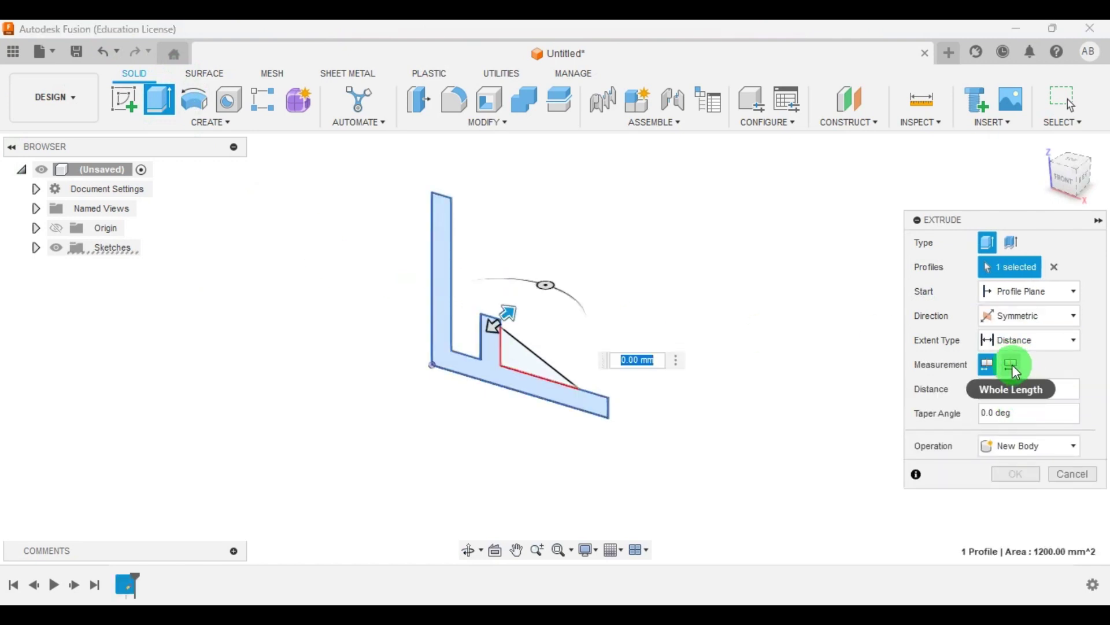
click(1012, 364)
click(1025, 394)
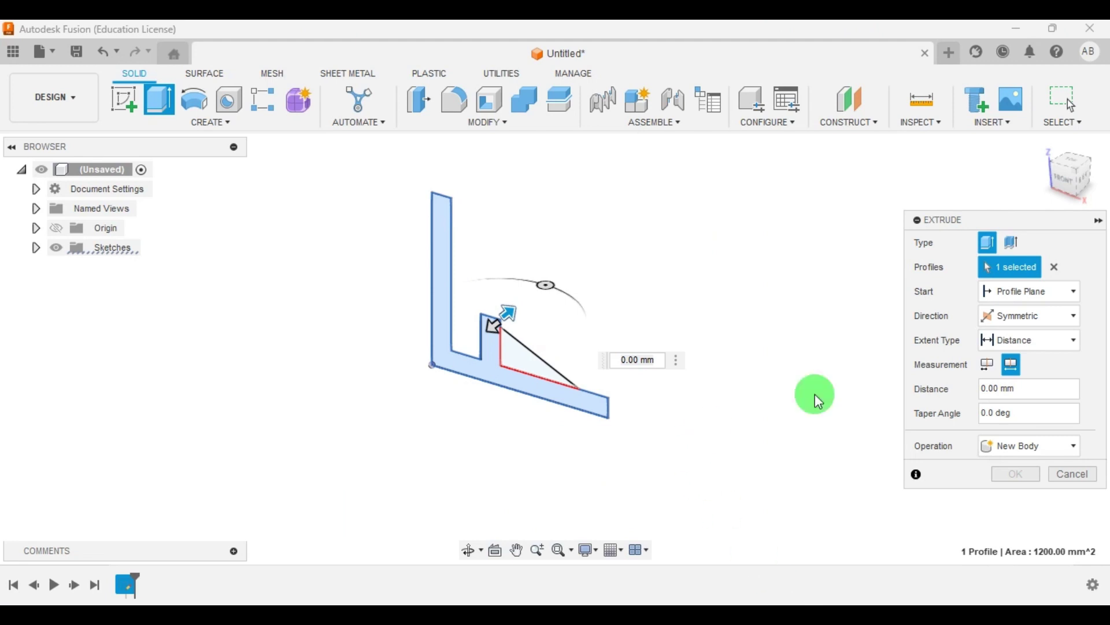
click(1026, 384)
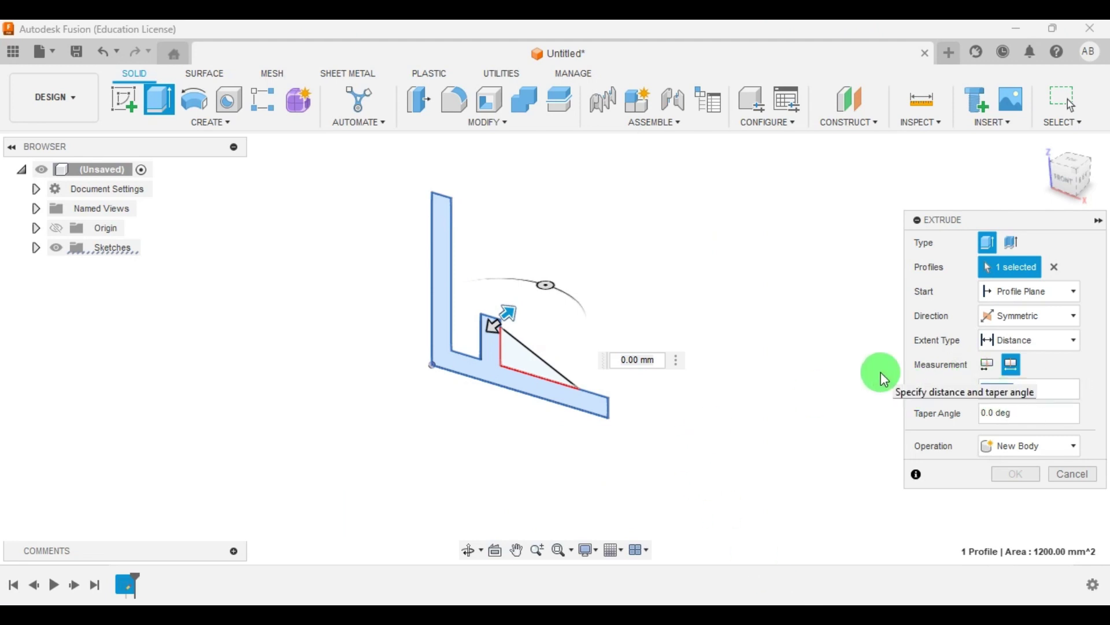
text(38)
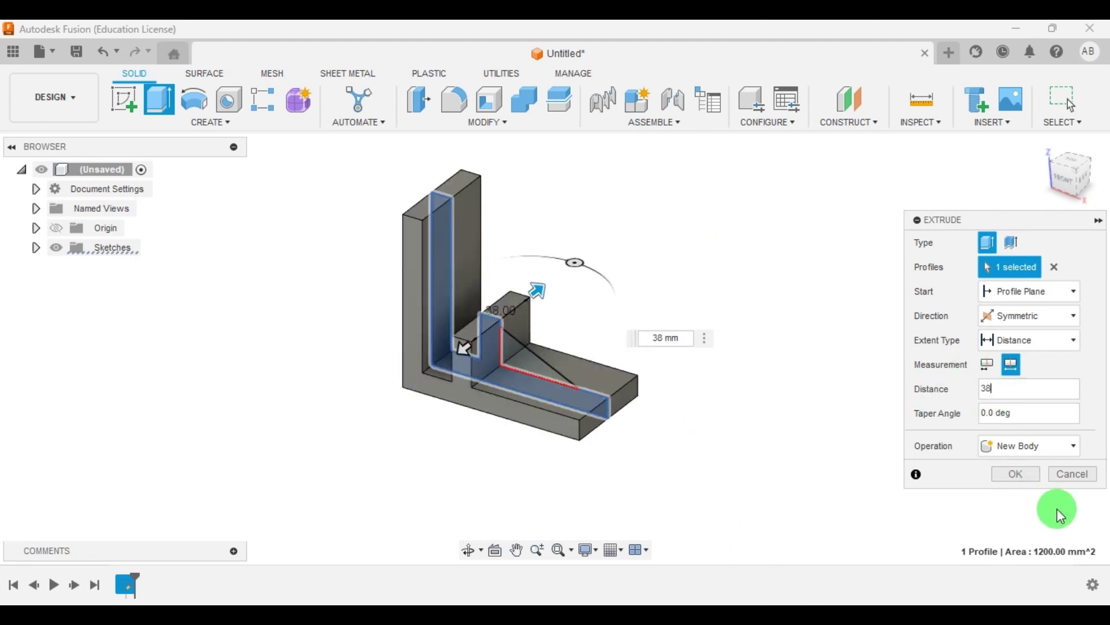
click(1017, 475)
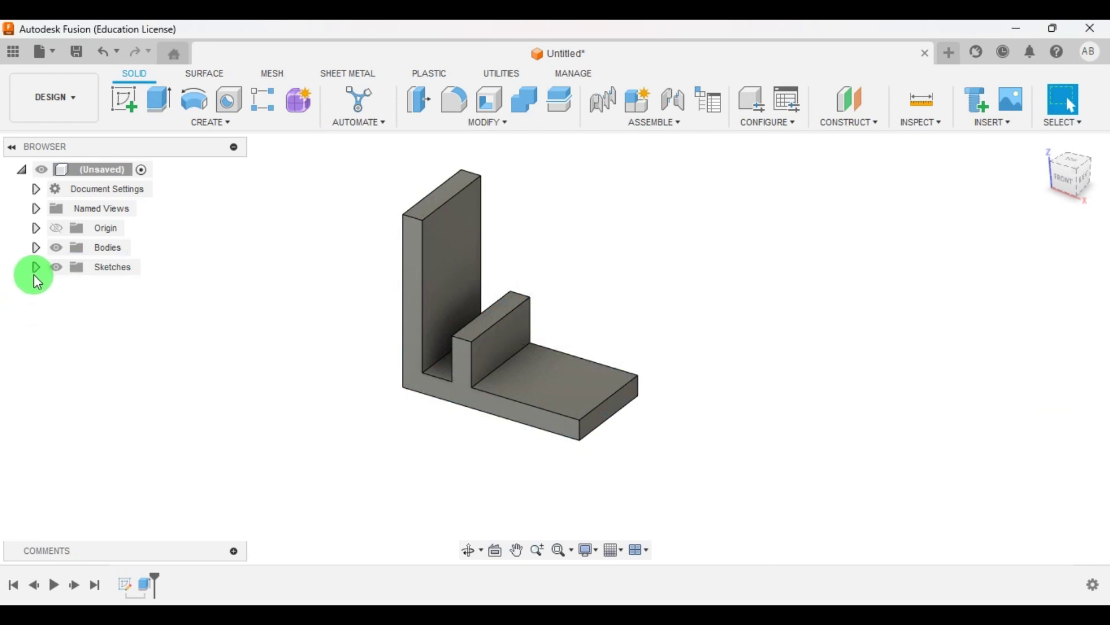
Make Sketch1 visible again and check the rib's thickness in the reference drawing.
click(36, 267)
click(71, 290)
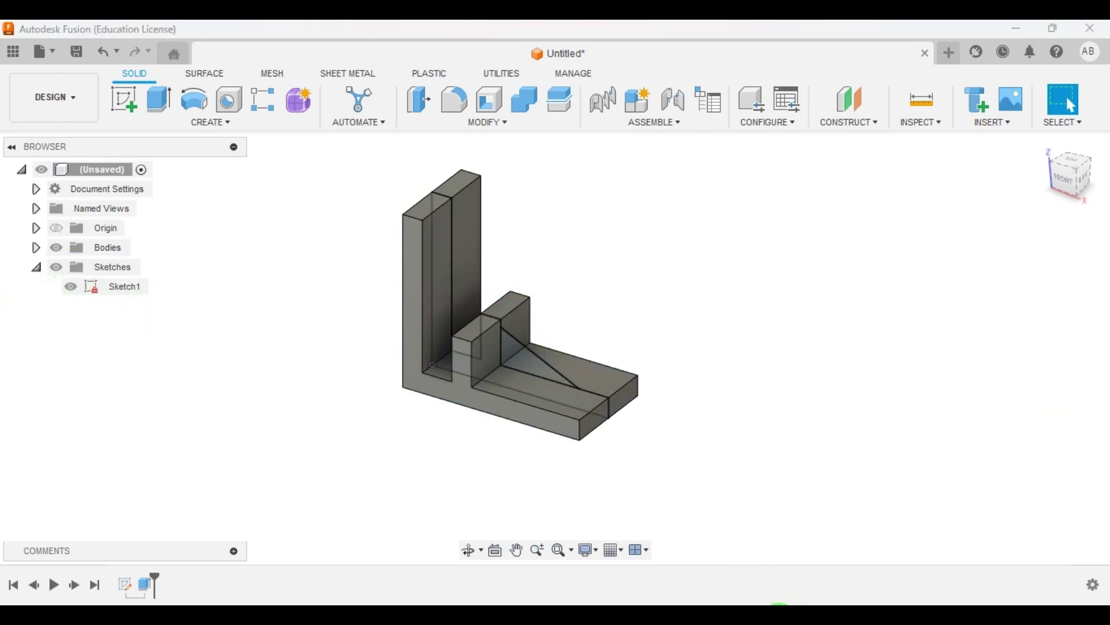
key(alt+Tab)
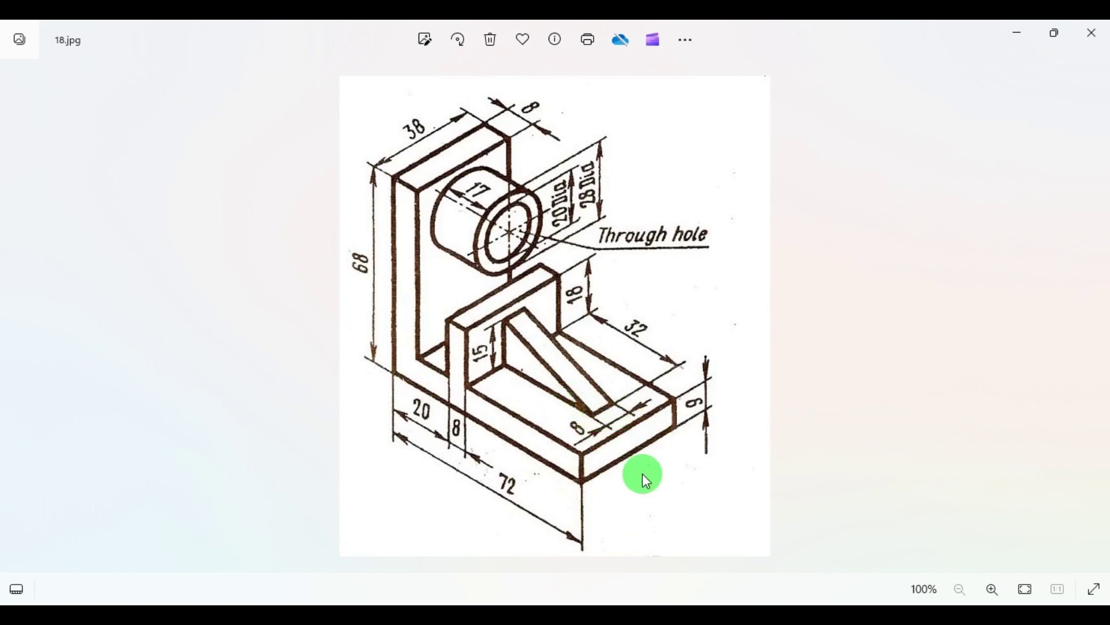
key(alt+Tab)
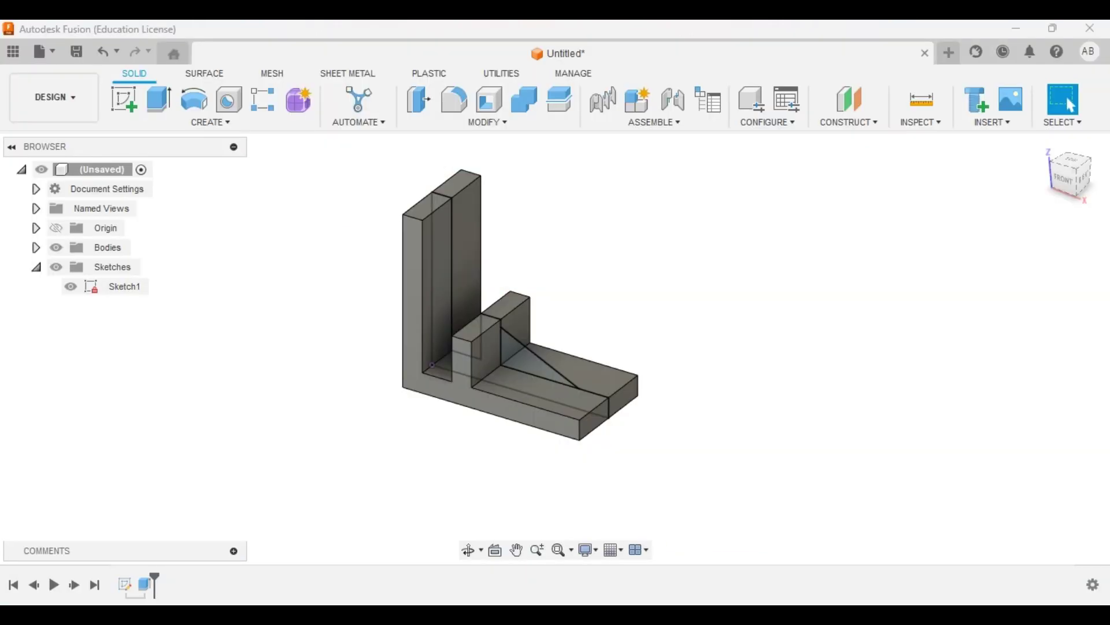
Extrude the triangular rib profile symmetrically to a whole length of 8 mm, joined to the bracket body.
click(148, 103)
scroll(488, 316, up, 3)
click(543, 372)
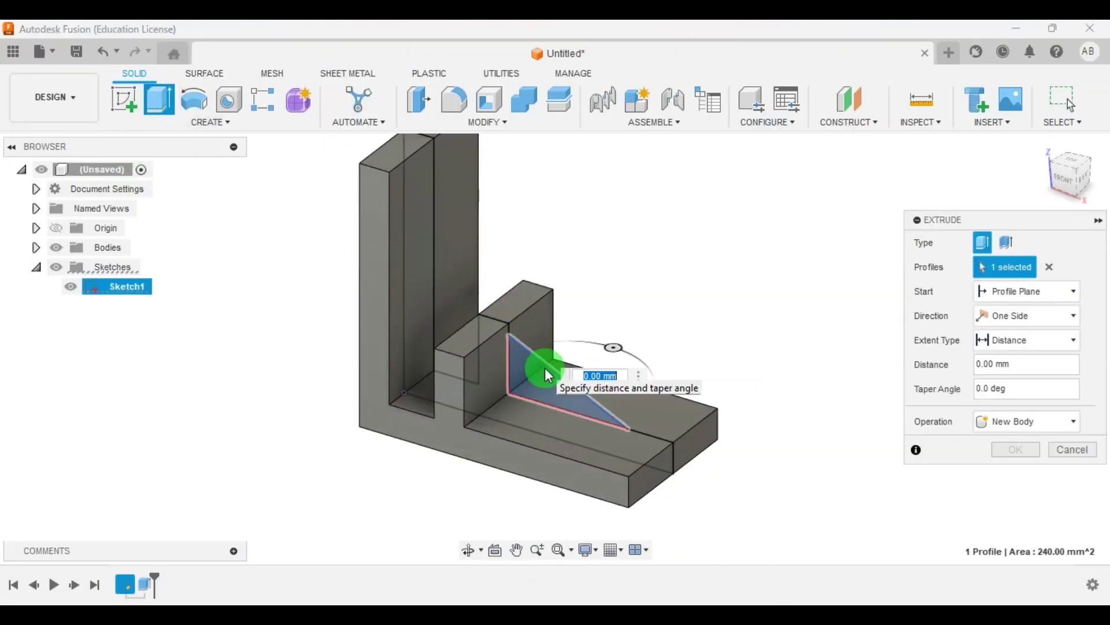
click(1056, 334)
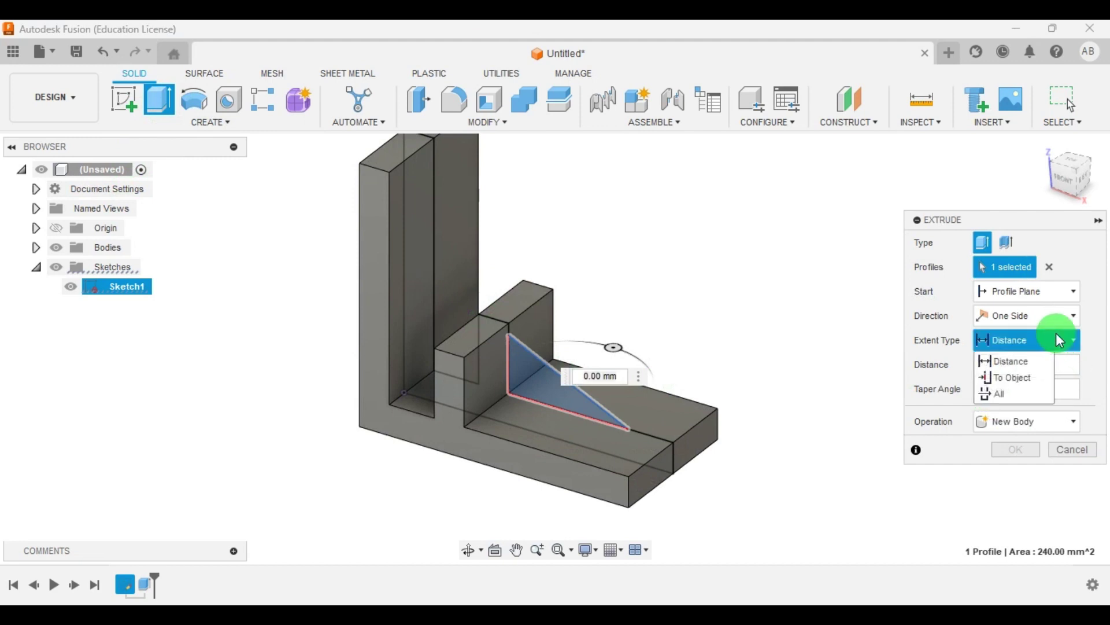
click(1050, 318)
click(1017, 368)
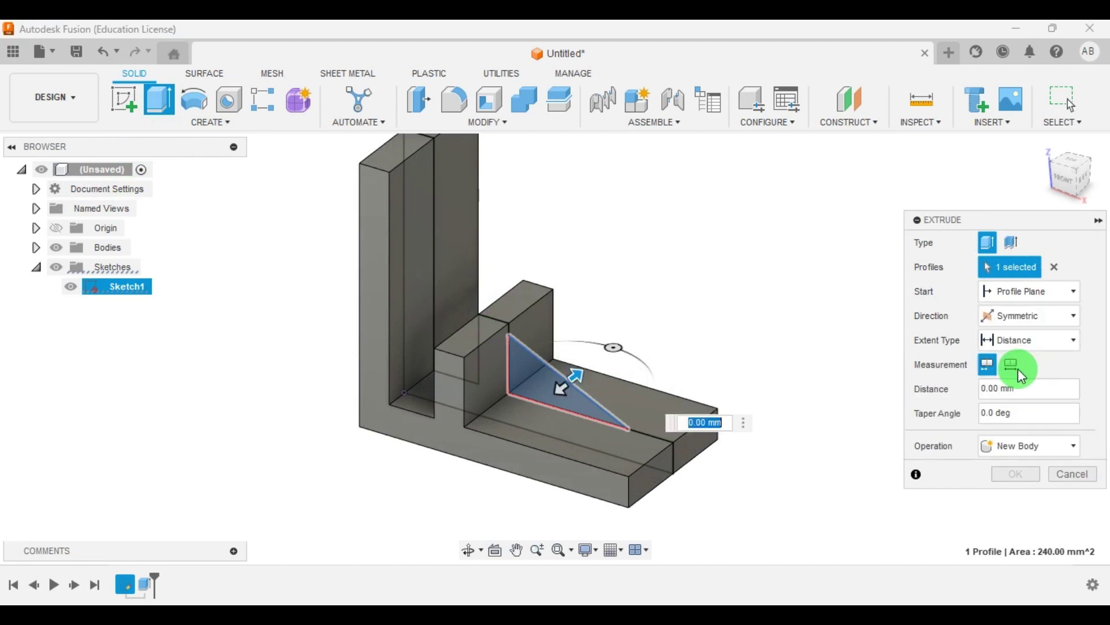
click(1033, 388)
click(1012, 365)
click(1029, 391)
click(927, 398)
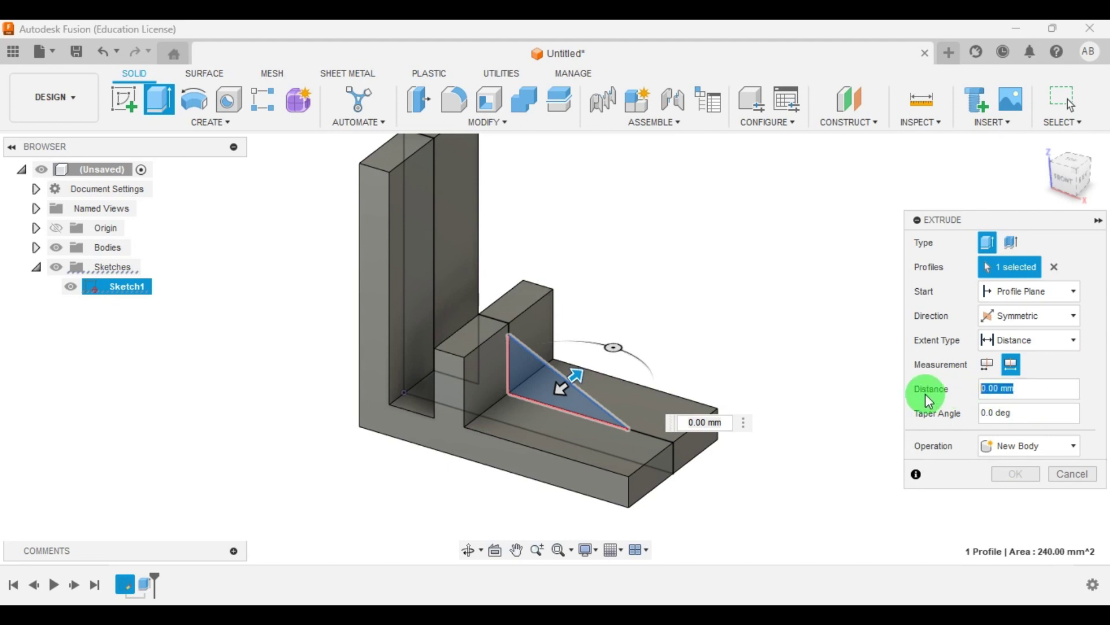
text(8)
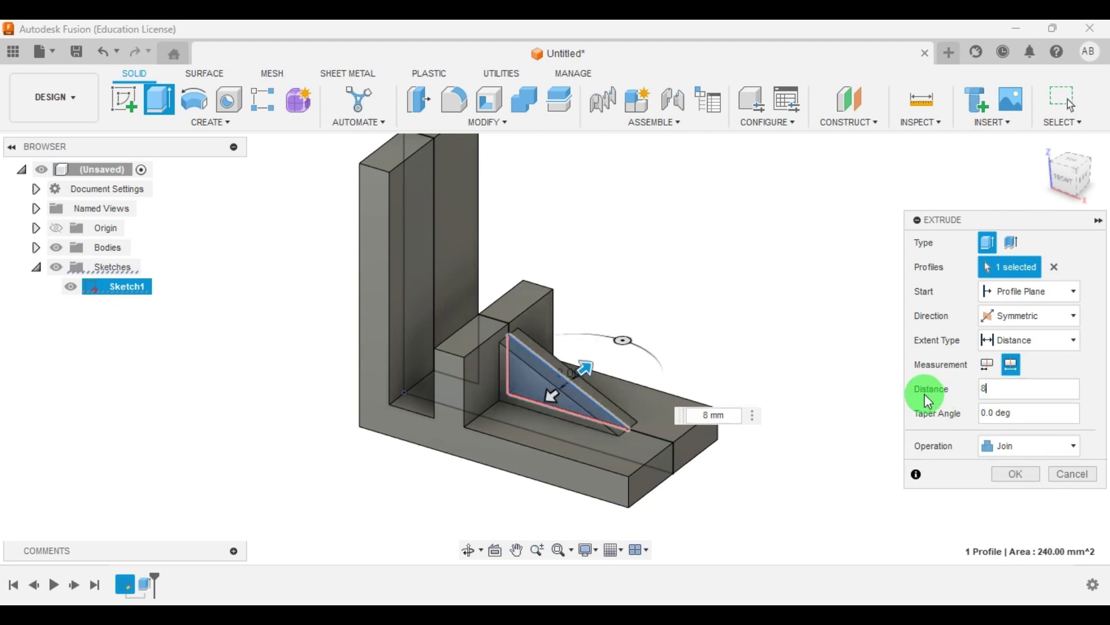
click(1029, 474)
scroll(608, 350, down, 2)
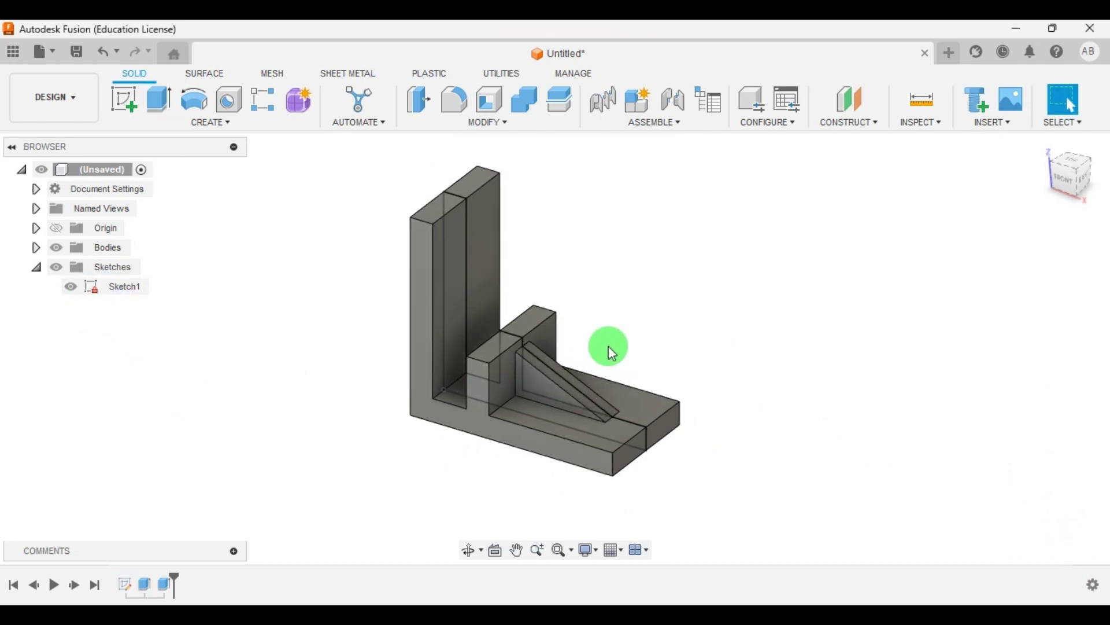
Hide Sketch1 and check the cylindrical boss's dimensions in the reference drawing.
click(70, 286)
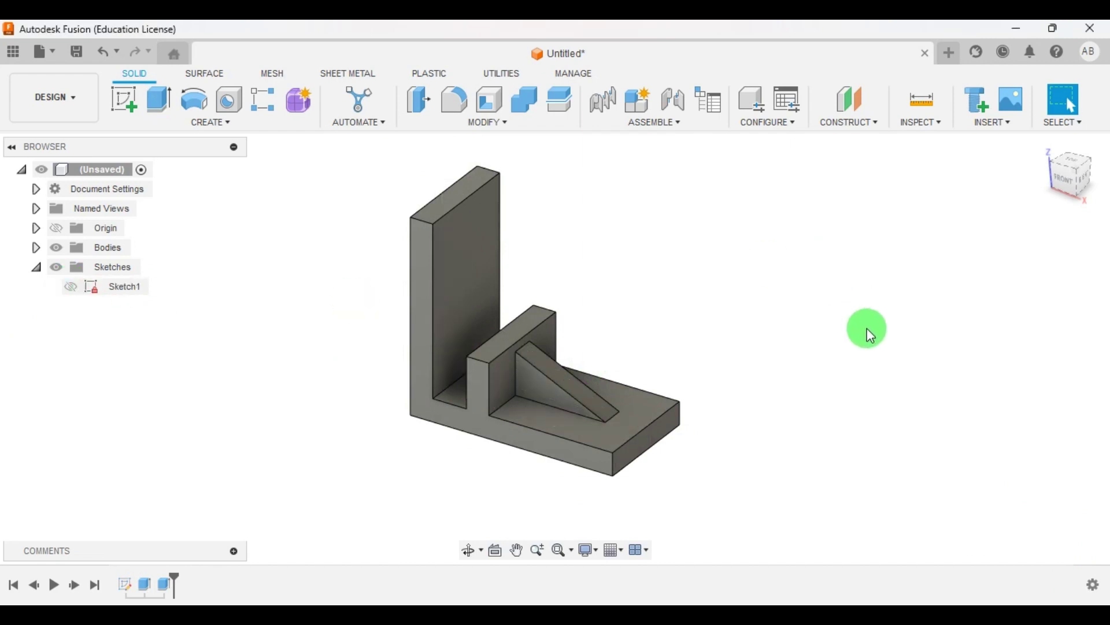
mouse_move(755, 307)
shift+middle_down()
mouse_move(716, 261)
mouse_move(728, 283)
shift+middle_up()
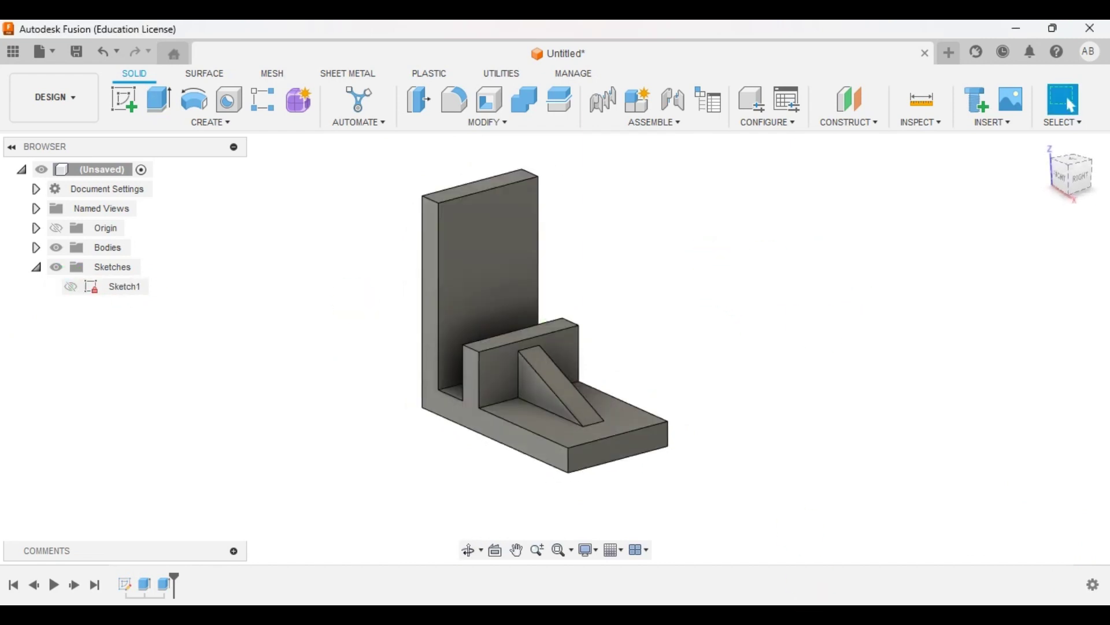
click(810, 614)
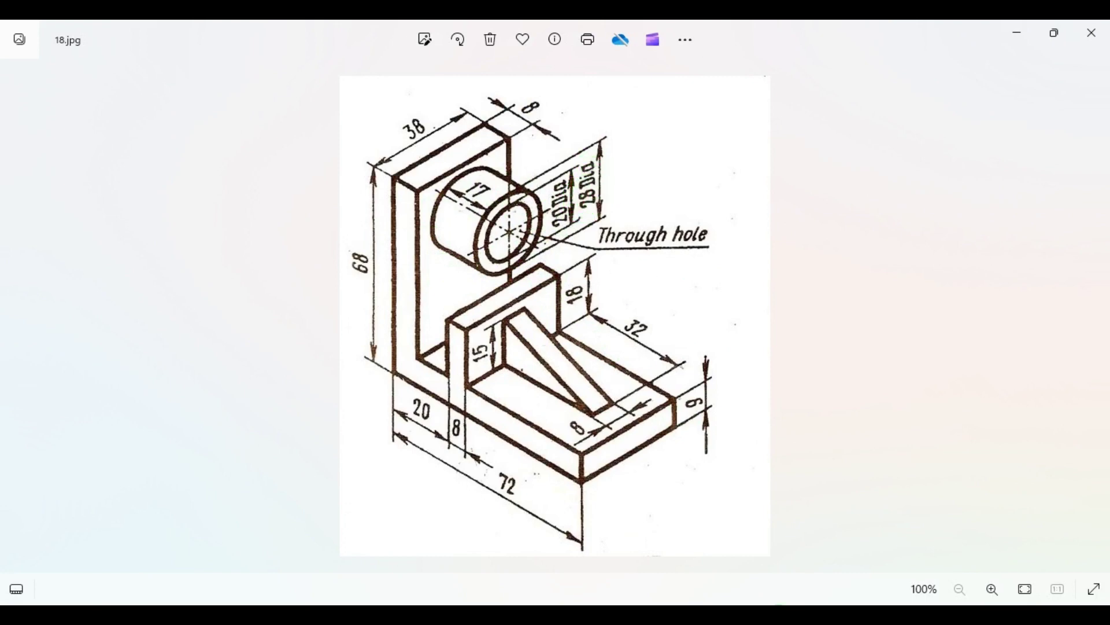
click(815, 613)
Start a sketch on the upright plate's inner face and draw a 28 mm diameter circle near its upper end.
click(126, 113)
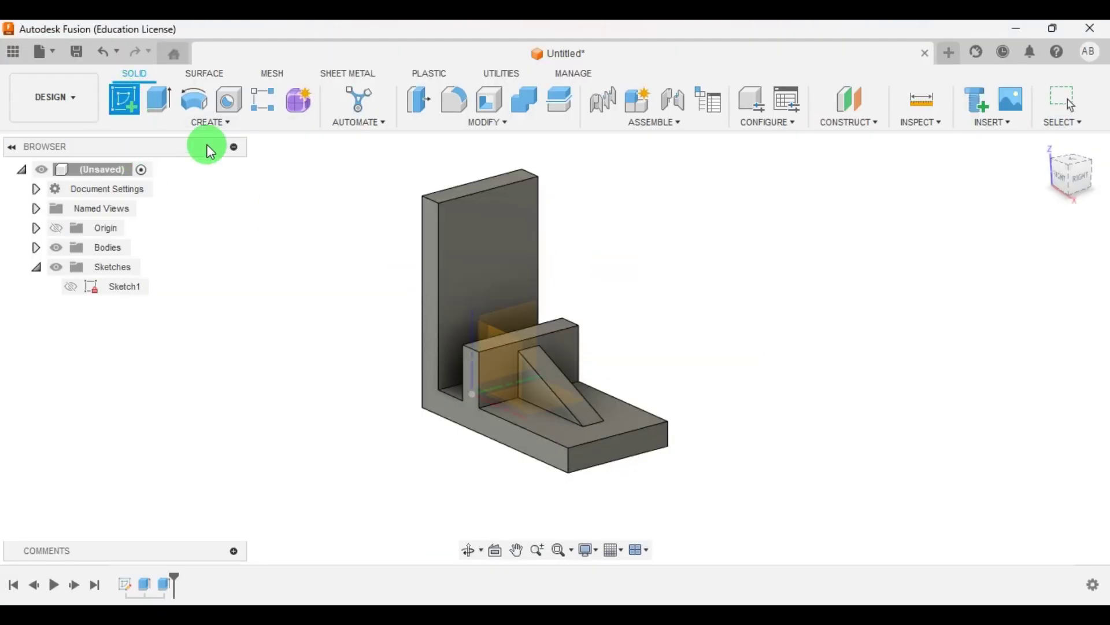
click(495, 213)
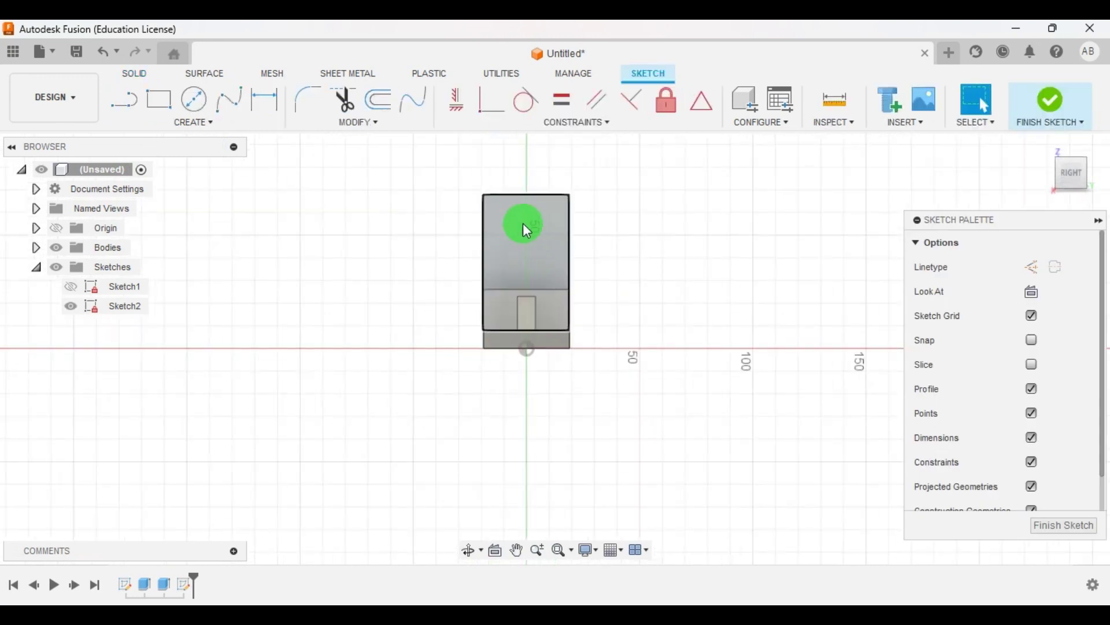
click(194, 99)
scroll(594, 235, up, 2)
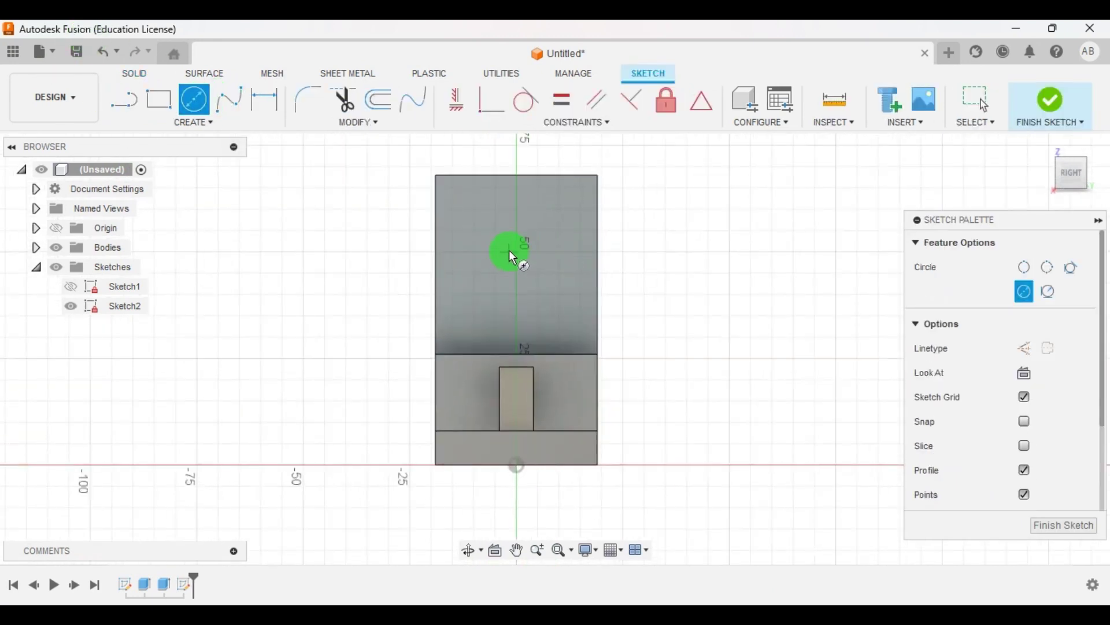
click(514, 244)
text(50)
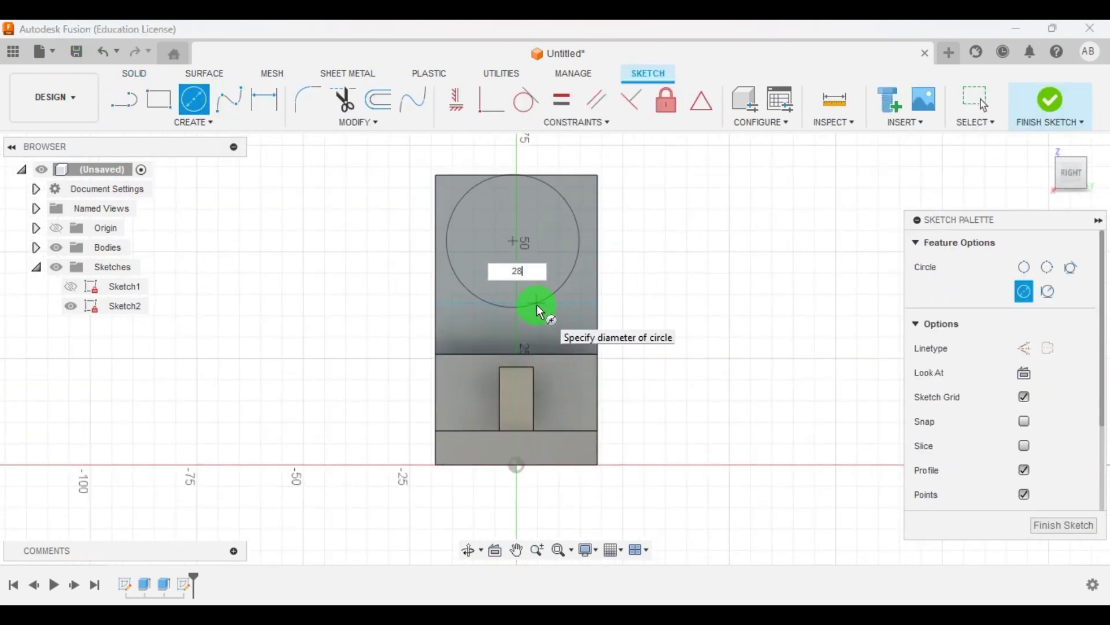
key(Return)
key(Escape)
Draw a 20 mm diameter circle concentric with the 28 mm circle.
click(193, 99)
scroll(451, 208, up, 1)
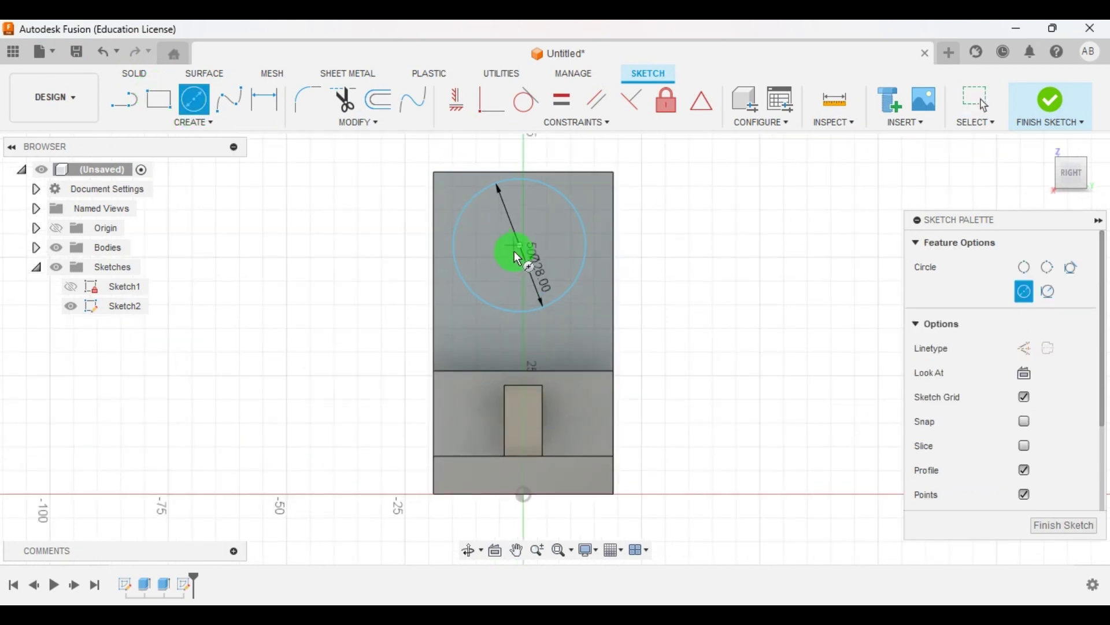
click(522, 246)
text(28)
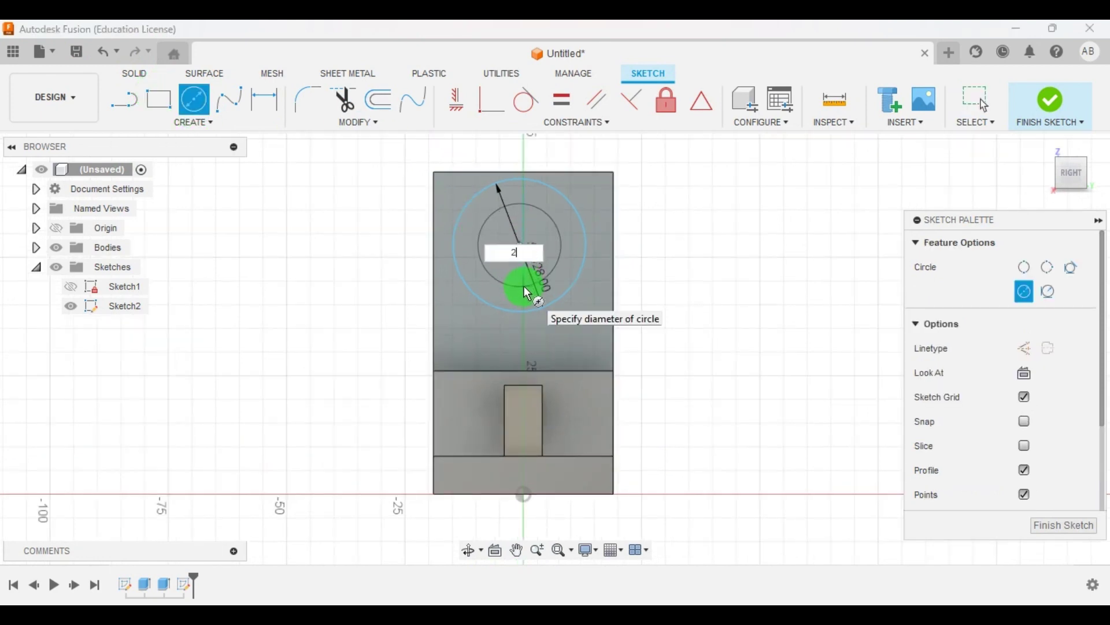
key(Return)
key(Escape)
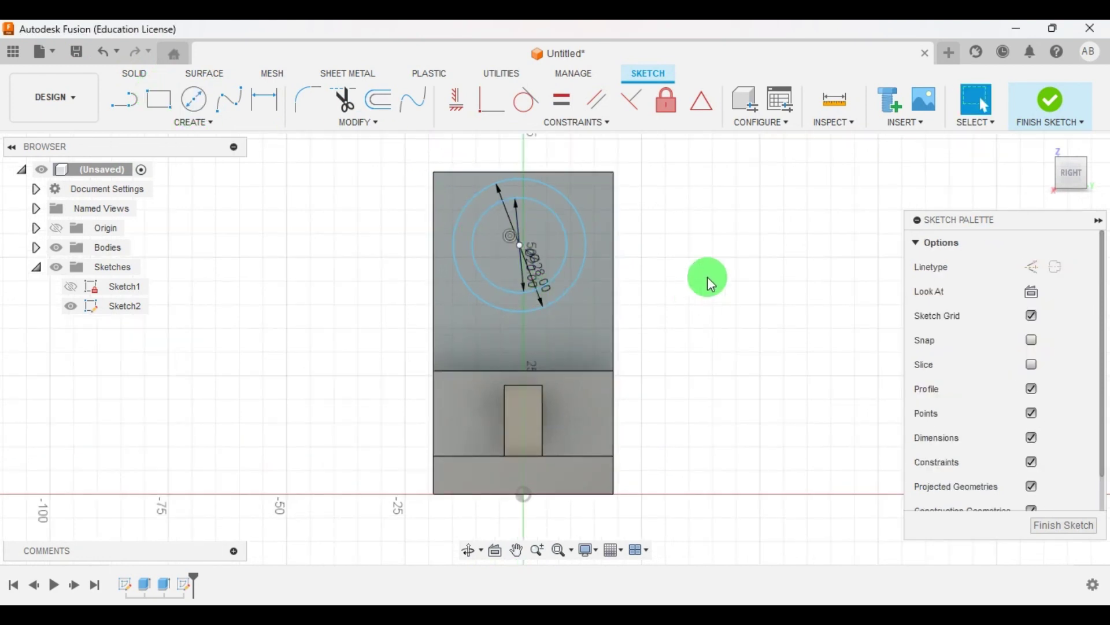
Dimension the circles' centre 19 mm from the upright plate's vertical side edge.
click(265, 100)
scroll(504, 186, up, 2)
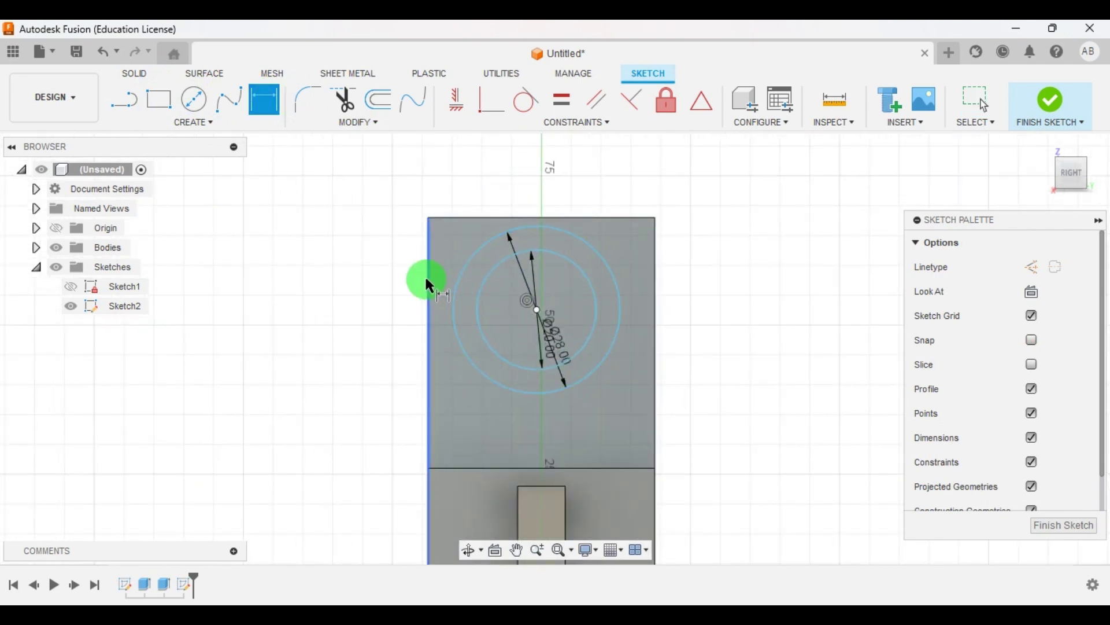
click(429, 275)
click(547, 318)
click(496, 182)
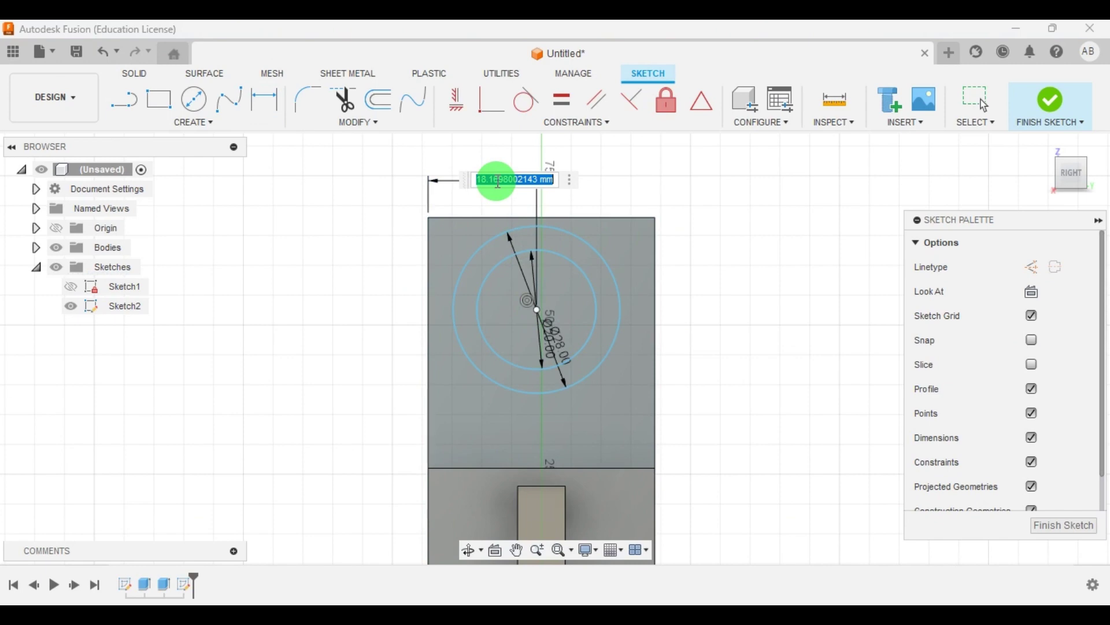
key(BackSpace)
text(19)
key(Return)
scroll(495, 179, down, 2)
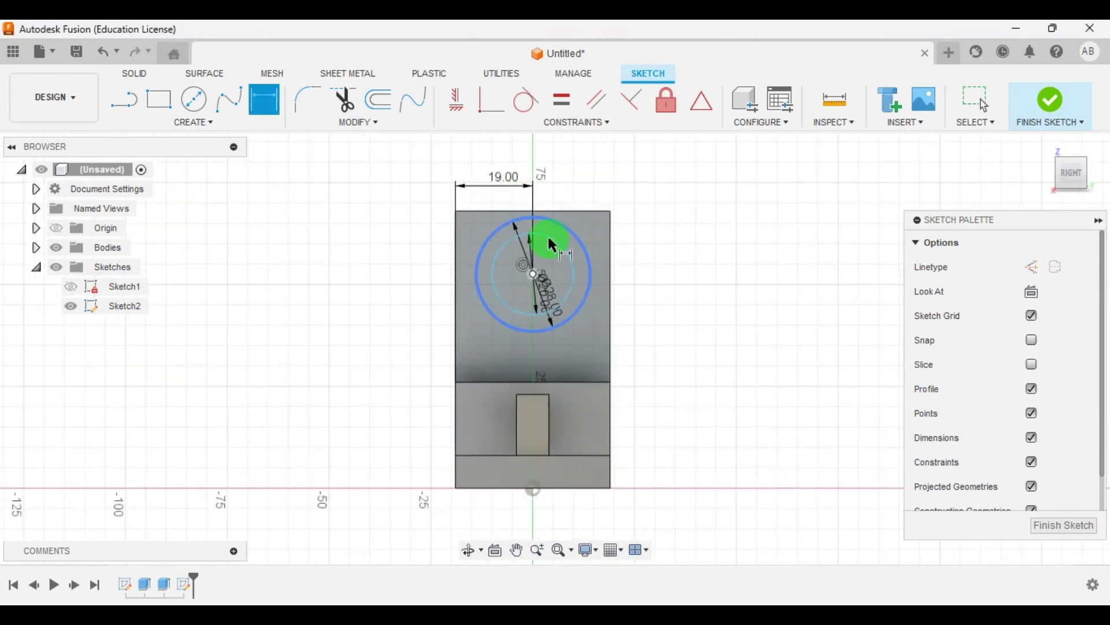
Dimension the circles' centre 42 mm above the lower edge of the upright's inner face and finish the sketch.
shift+middle_drag(664, 367, 731, 389)
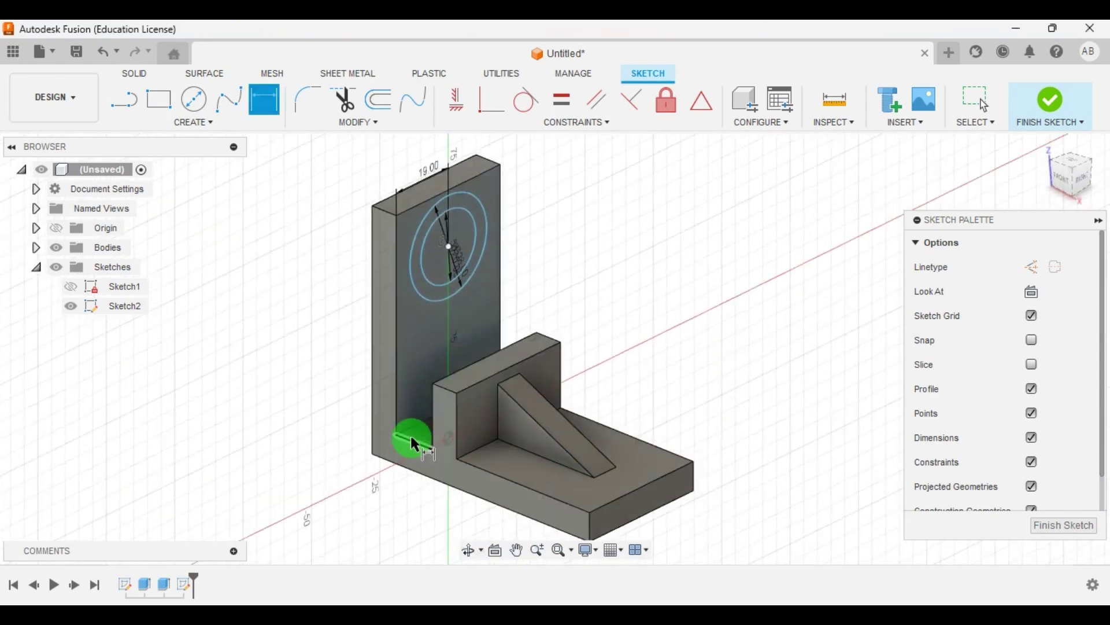
scroll(411, 435, up, 2)
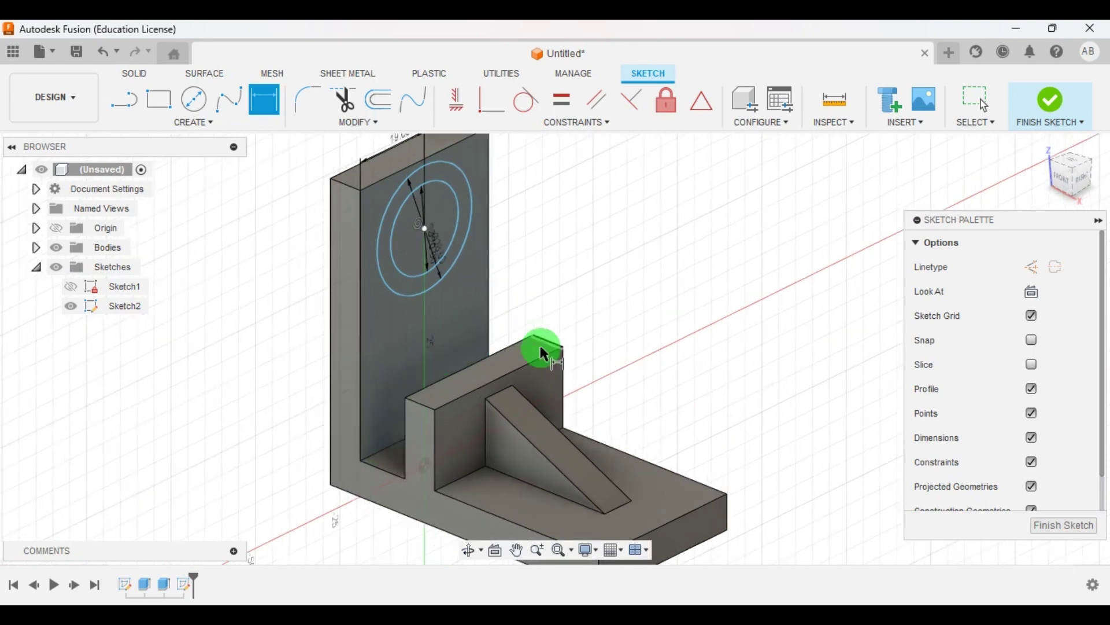
click(365, 462)
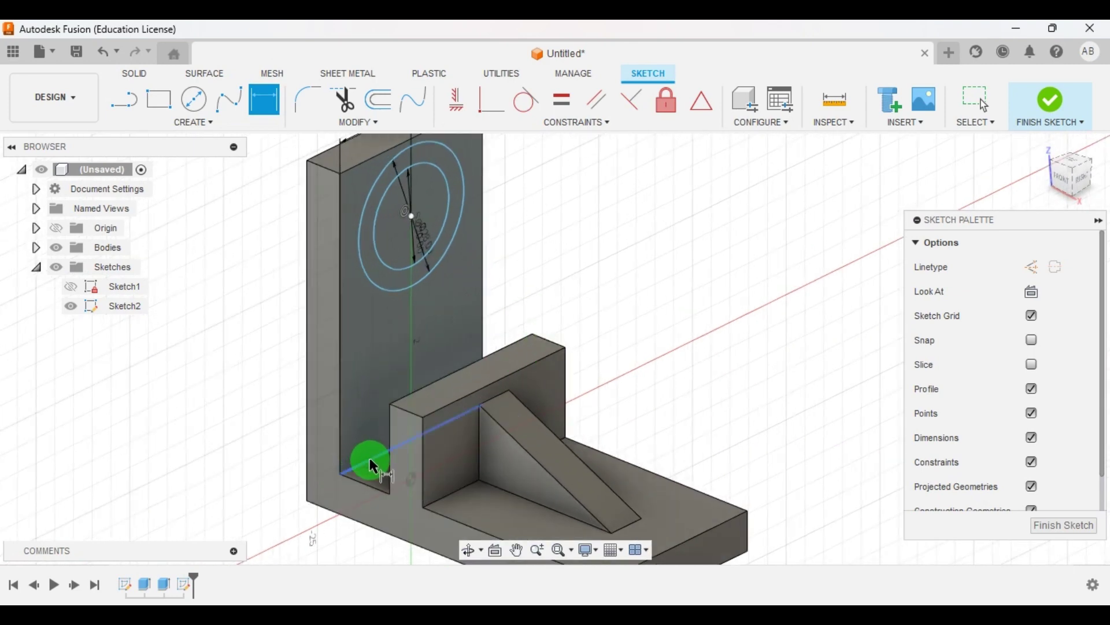
click(370, 460)
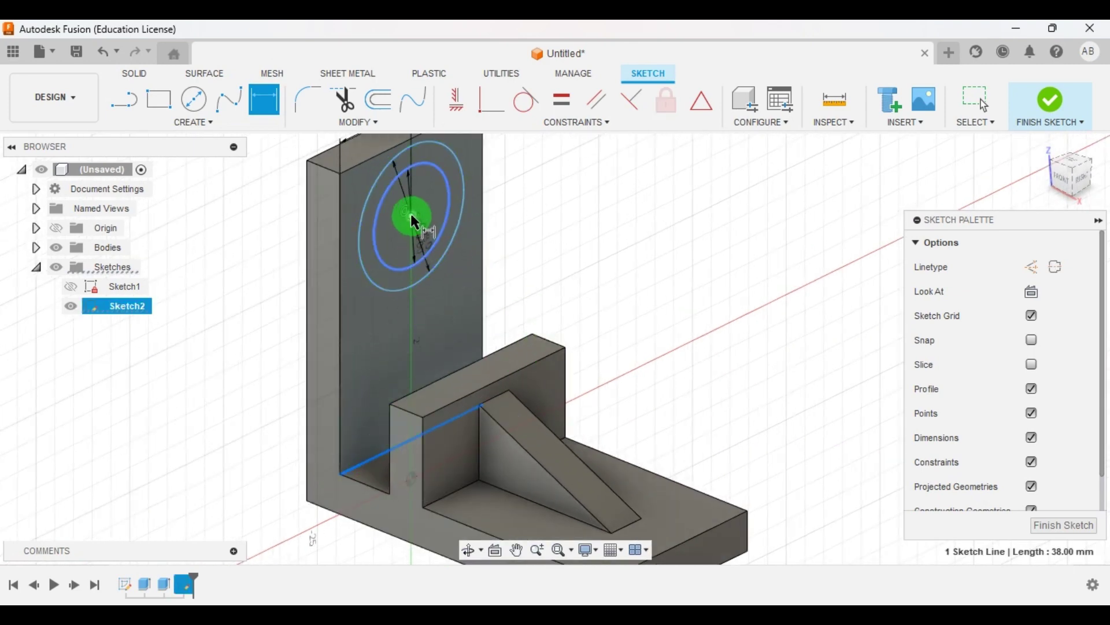
click(624, 221)
click(1045, 227)
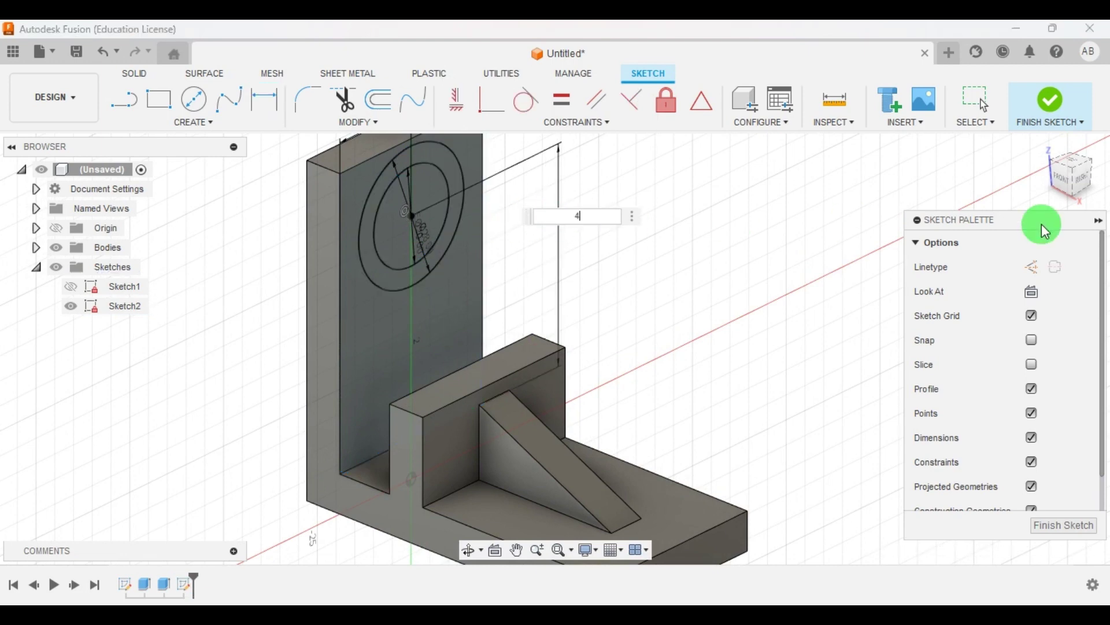
key(Return)
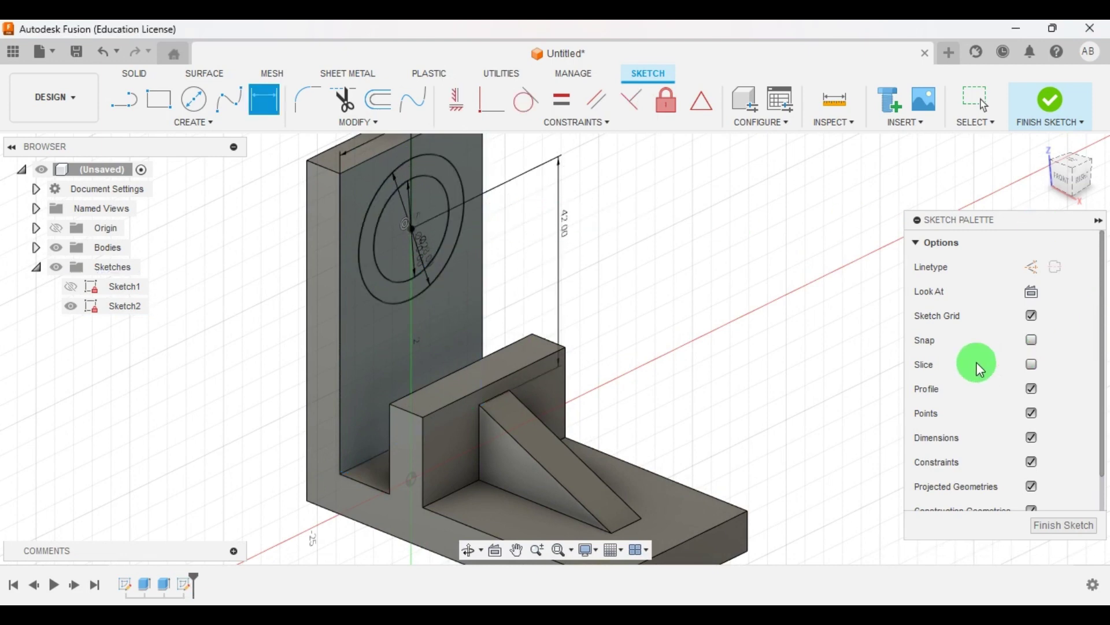
scroll(689, 240, up, 3)
scroll(714, 240, down, 2)
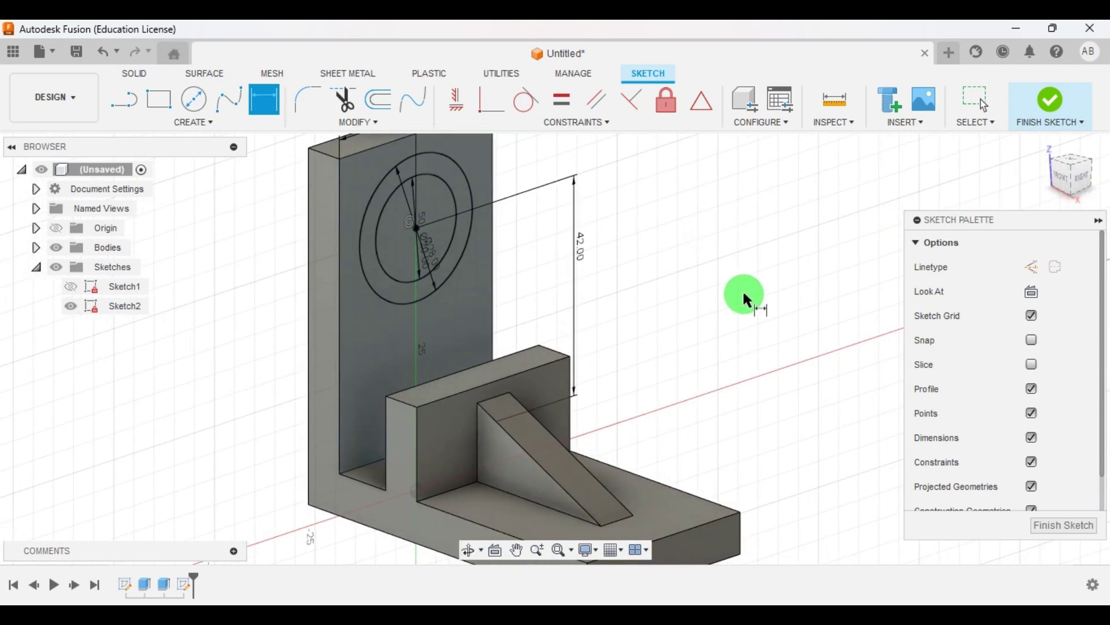
scroll(659, 341, down, 2)
click(1041, 524)
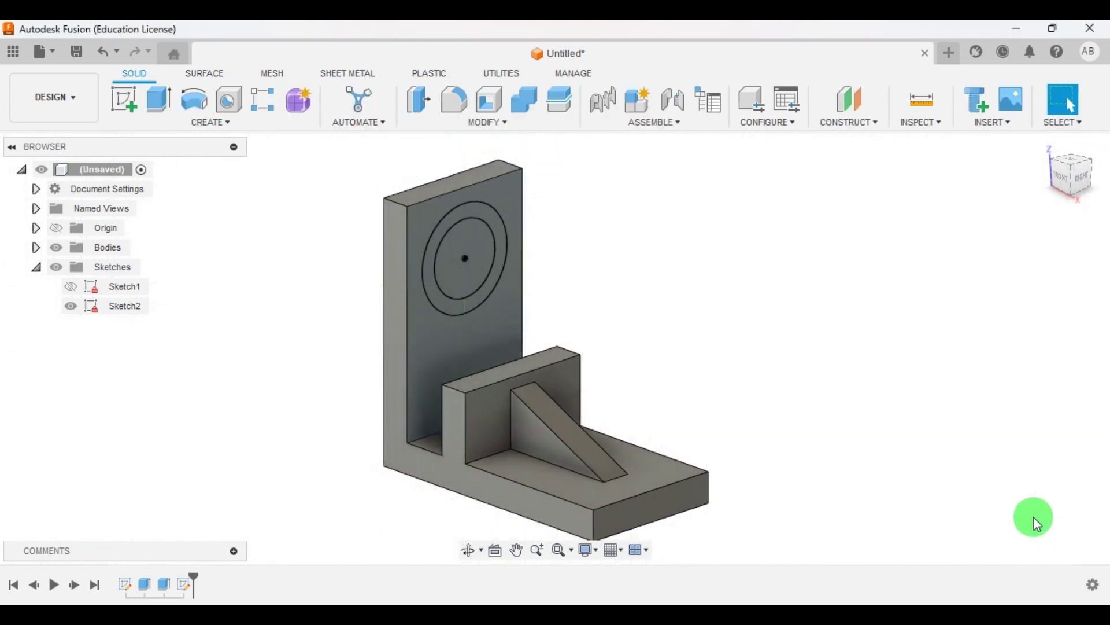
Extrude the ring between the two circles 17 mm outward from the upright, checking the boss length in the reference drawing.
shift+middle_drag(711, 341, 702, 312)
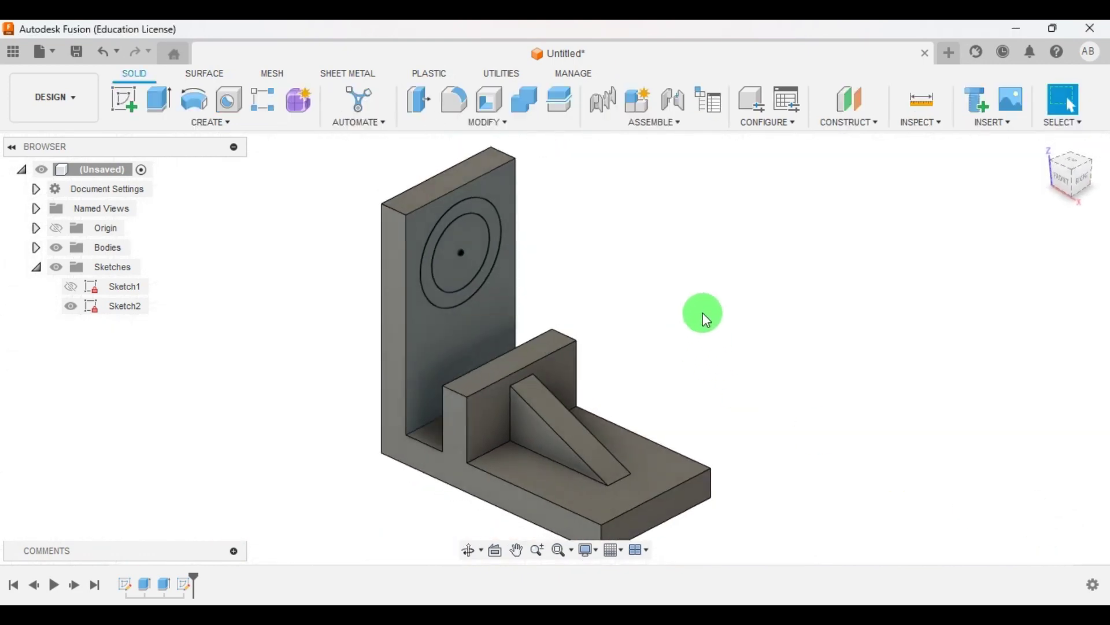
click(178, 110)
click(491, 211)
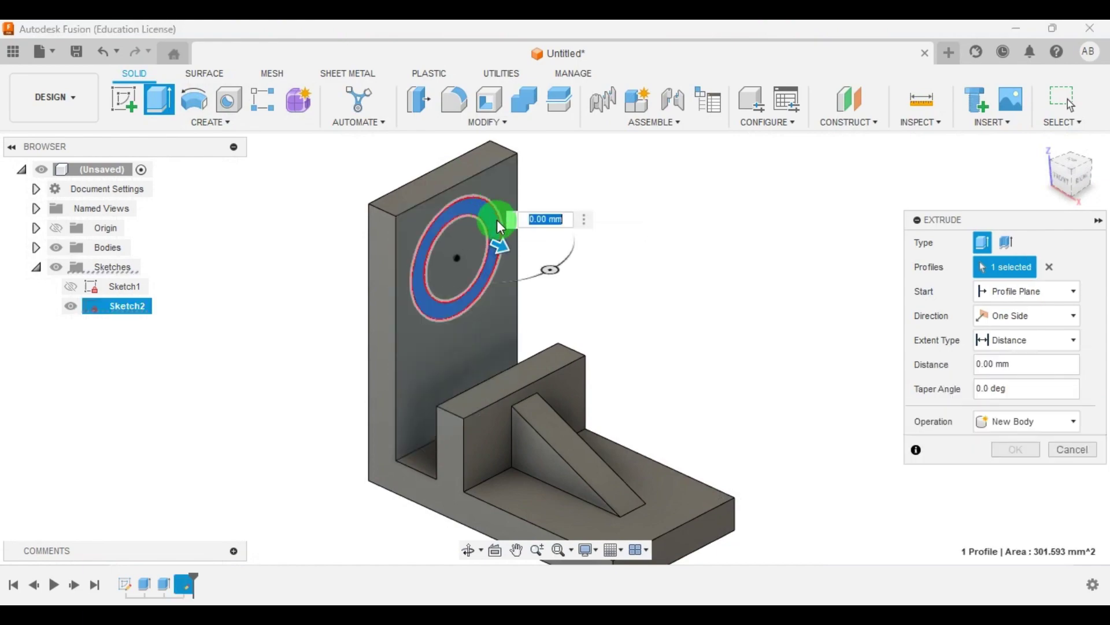
click(729, 585)
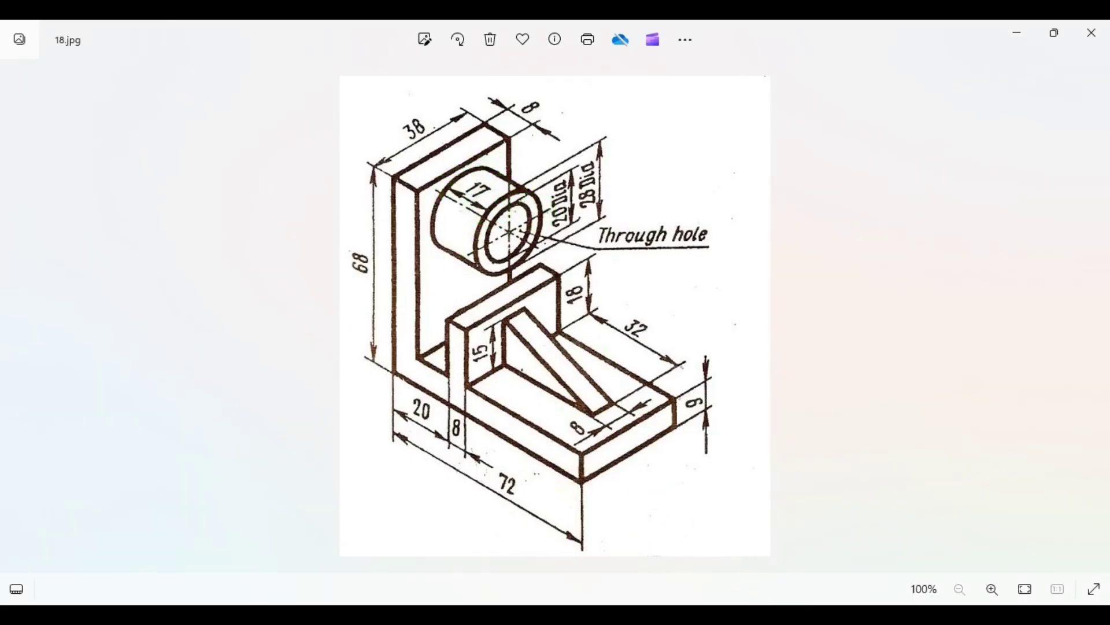
key(alt+Tab)
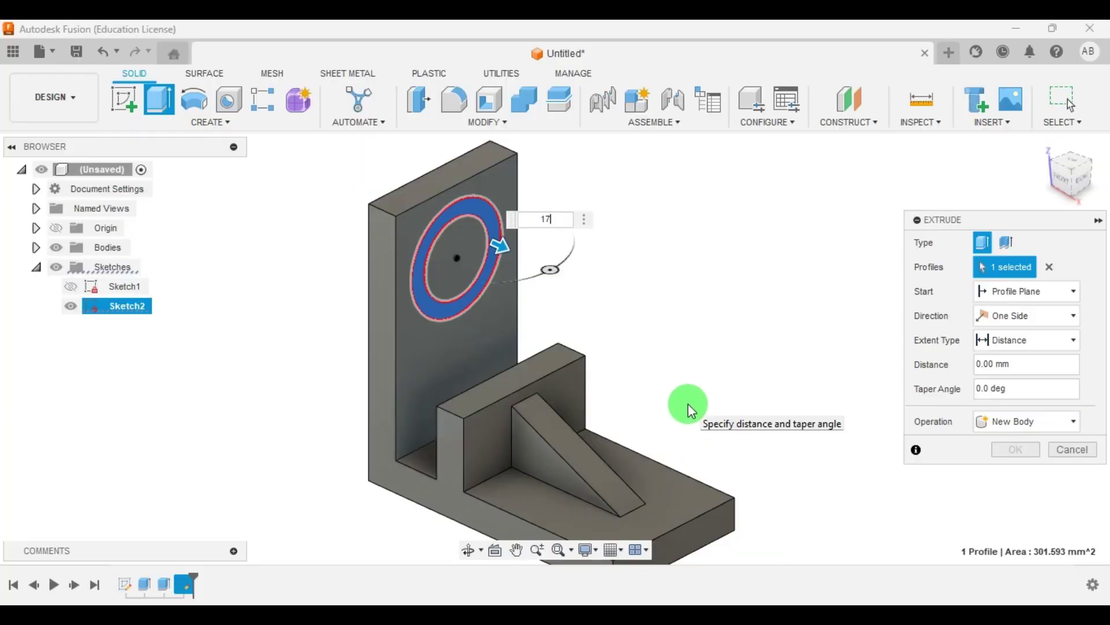
click(1018, 449)
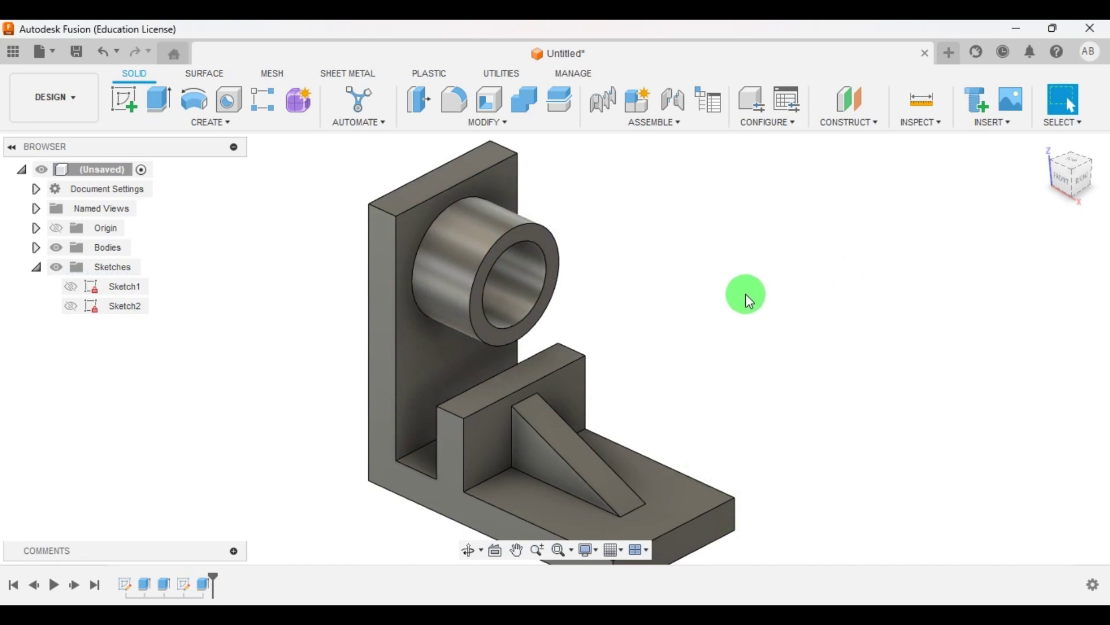
Cut the circular face inside the boss through the upright plate with the extent set to All.
shift+middle_drag(822, 329, 765, 273)
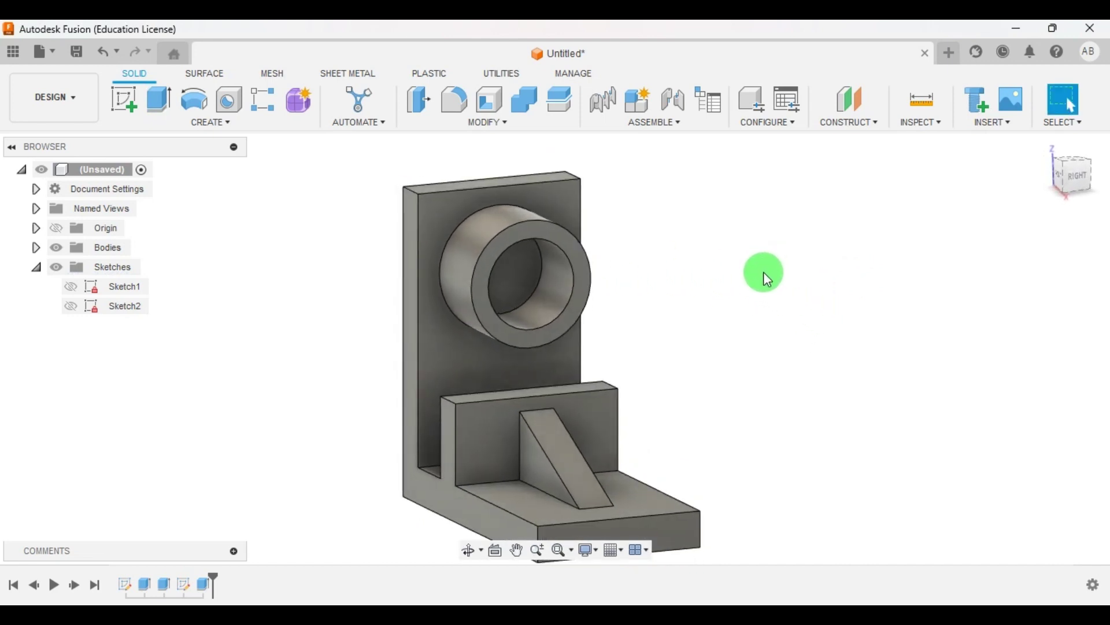
click(159, 100)
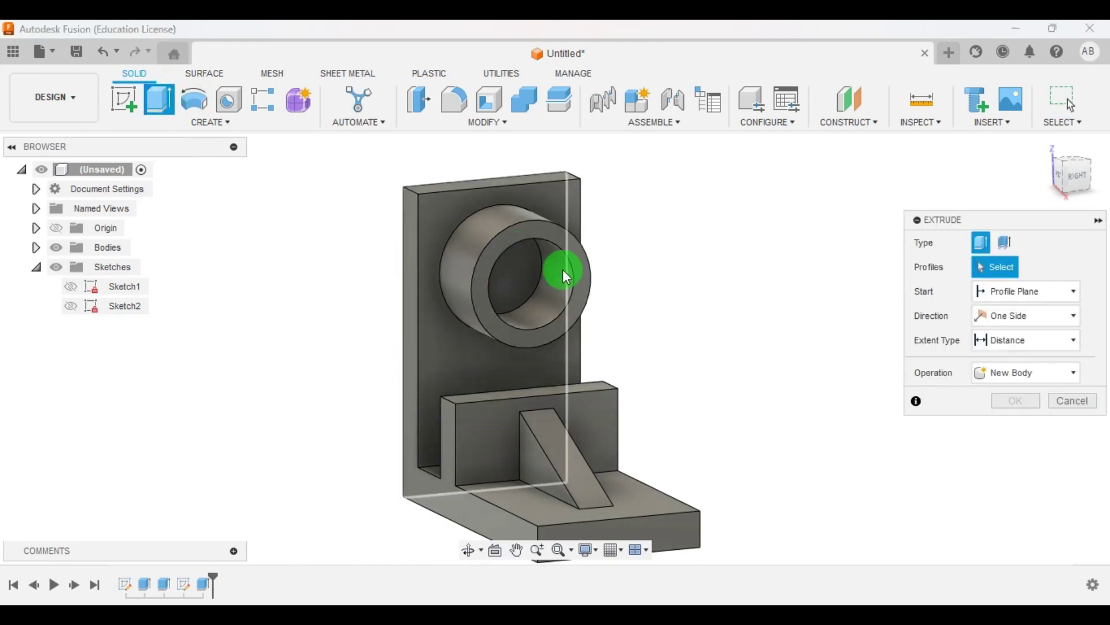
click(528, 272)
mouse_move(691, 275)
shift+middle_down()
mouse_move(757, 295)
mouse_move(721, 283)
shift+middle_up()
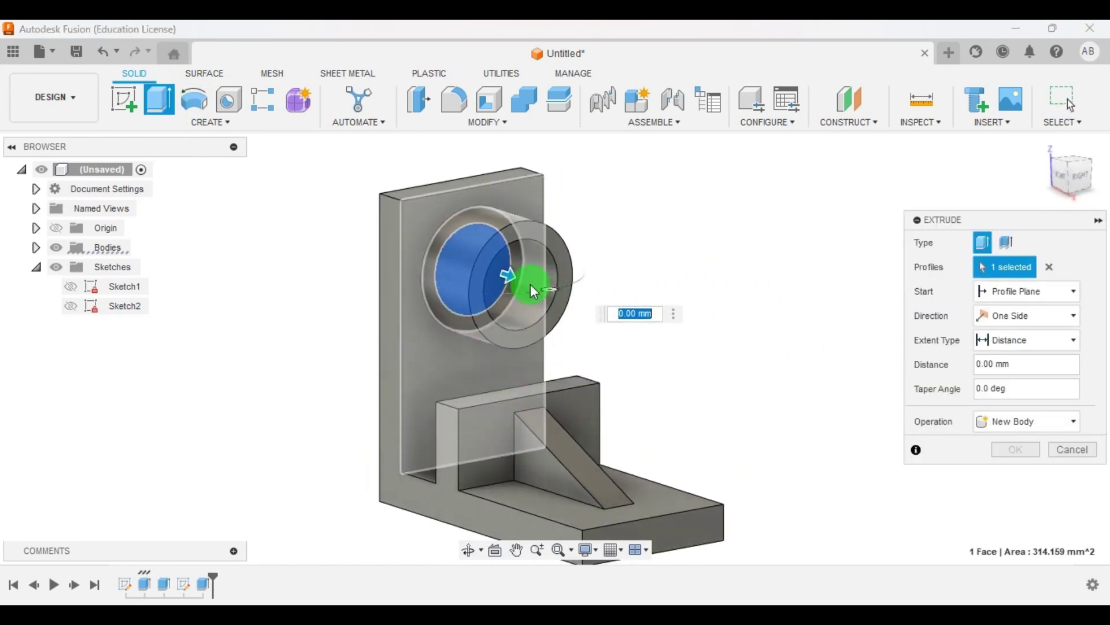
drag(509, 276, 352, 227)
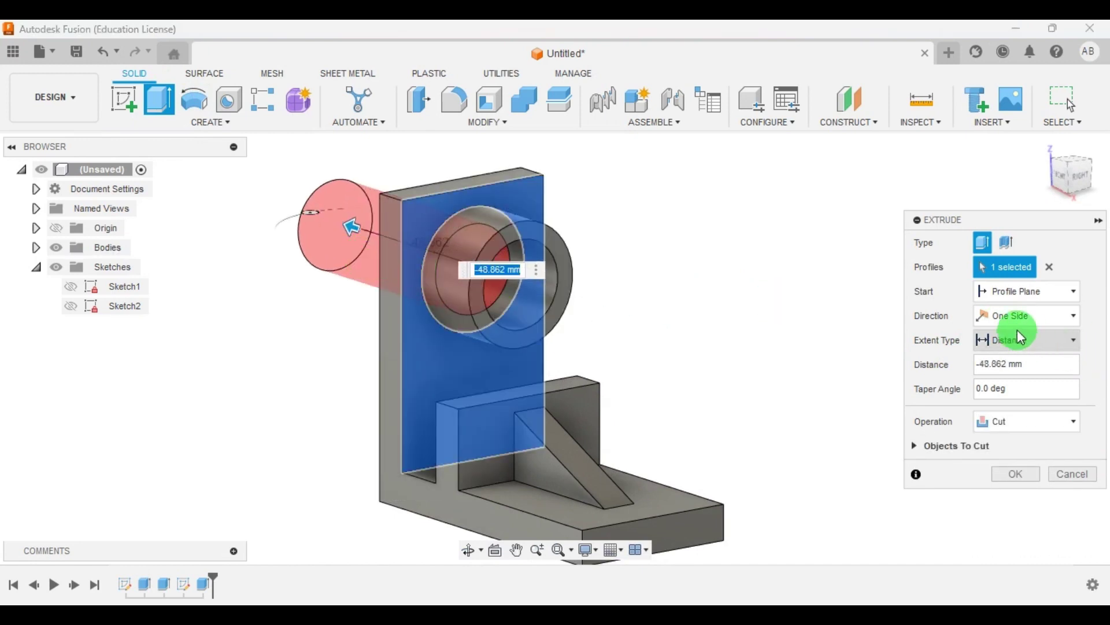
click(1038, 340)
click(1019, 397)
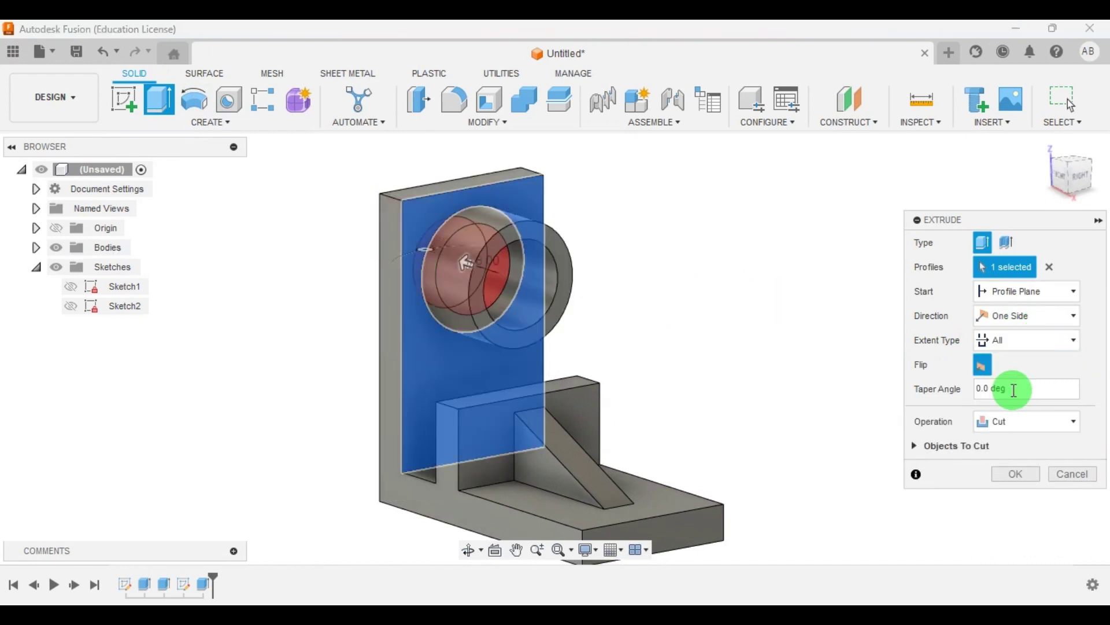
shift+middle_drag(743, 359, 869, 351)
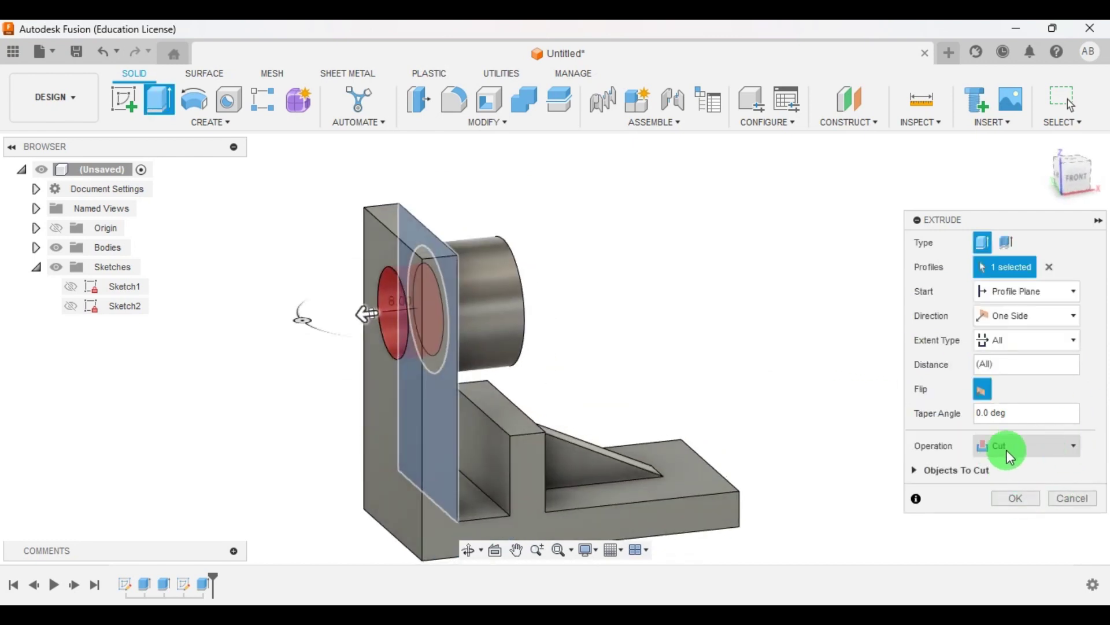
click(1021, 509)
Show the finished bracket in the home view and place the reference drawing 18.jpg beside it for comparison.
mouse_move(756, 335)
shift+middle_down()
mouse_move(689, 300)
mouse_move(858, 274)
mouse_move(672, 301)
mouse_move(837, 319)
shift+middle_up()
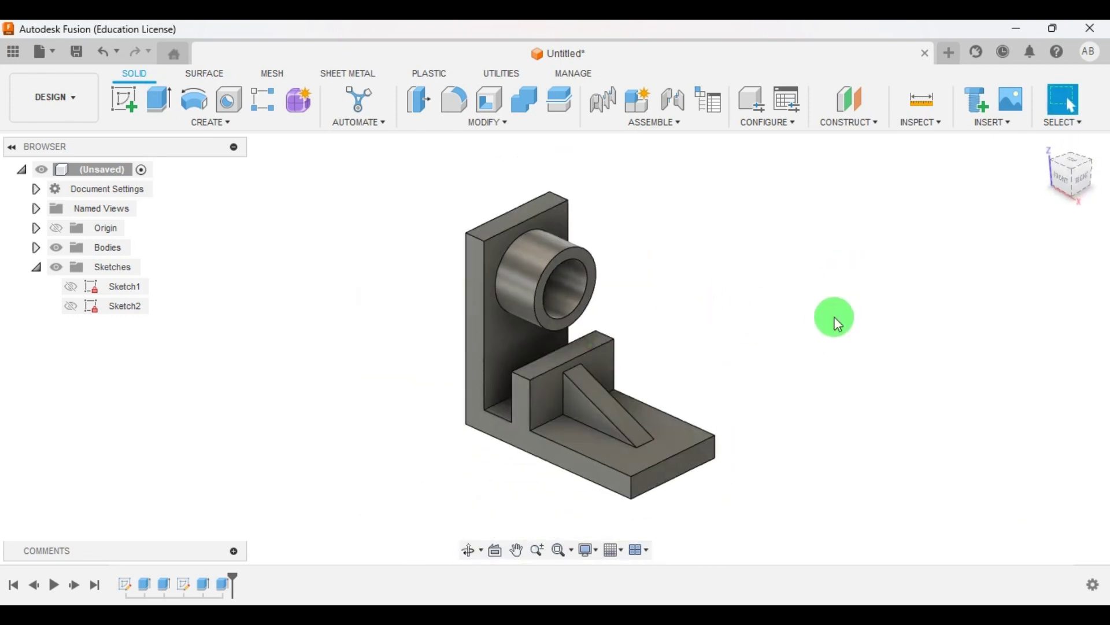
click(1036, 149)
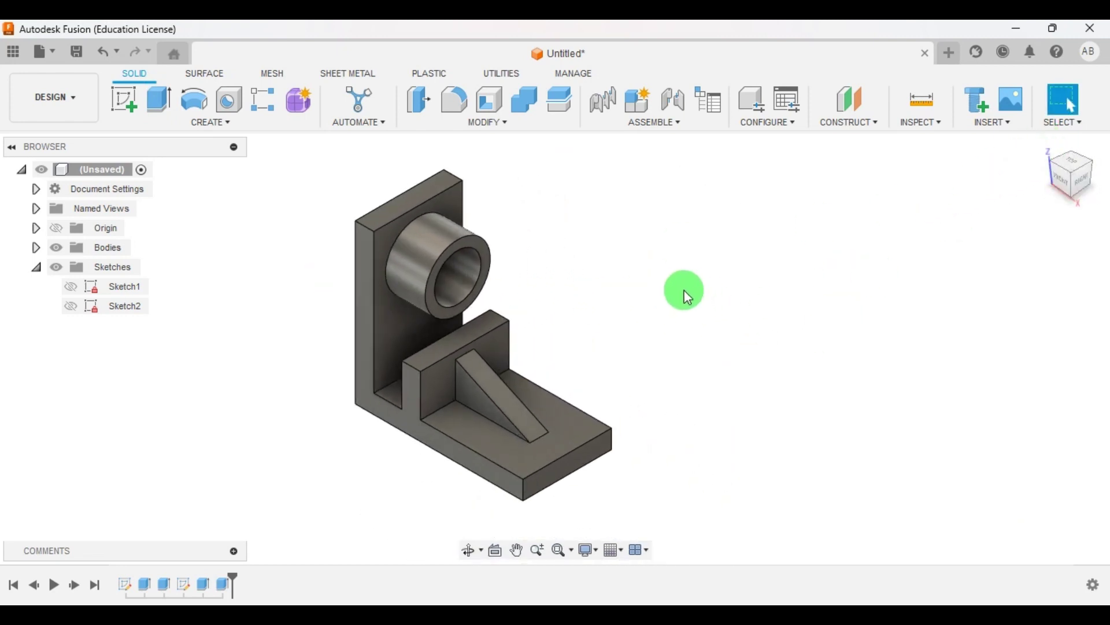
click(786, 602)
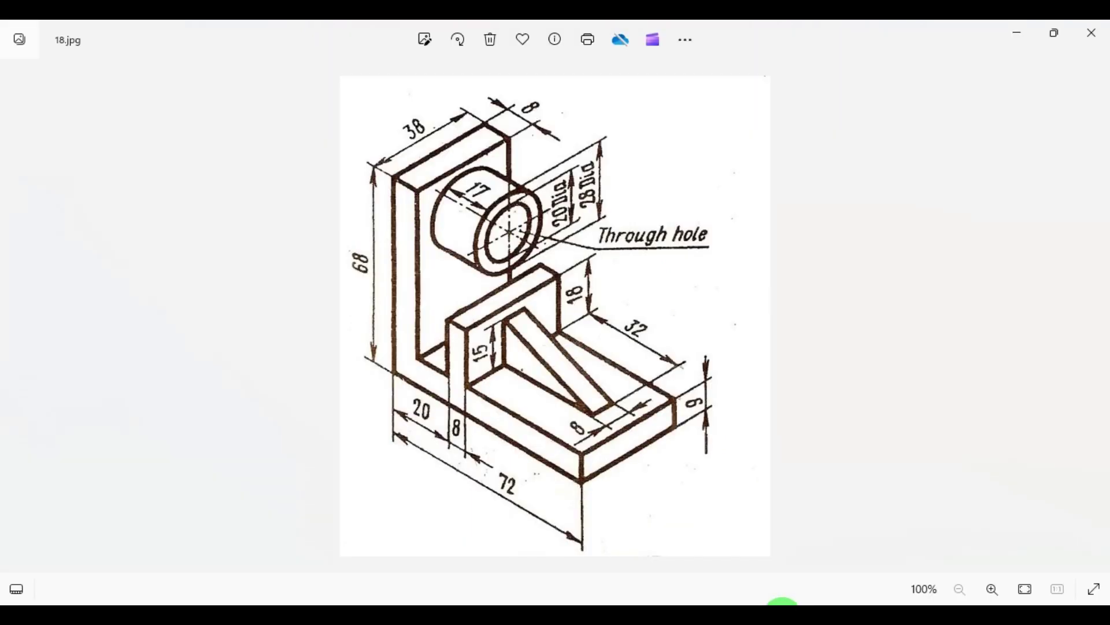
click(1054, 36)
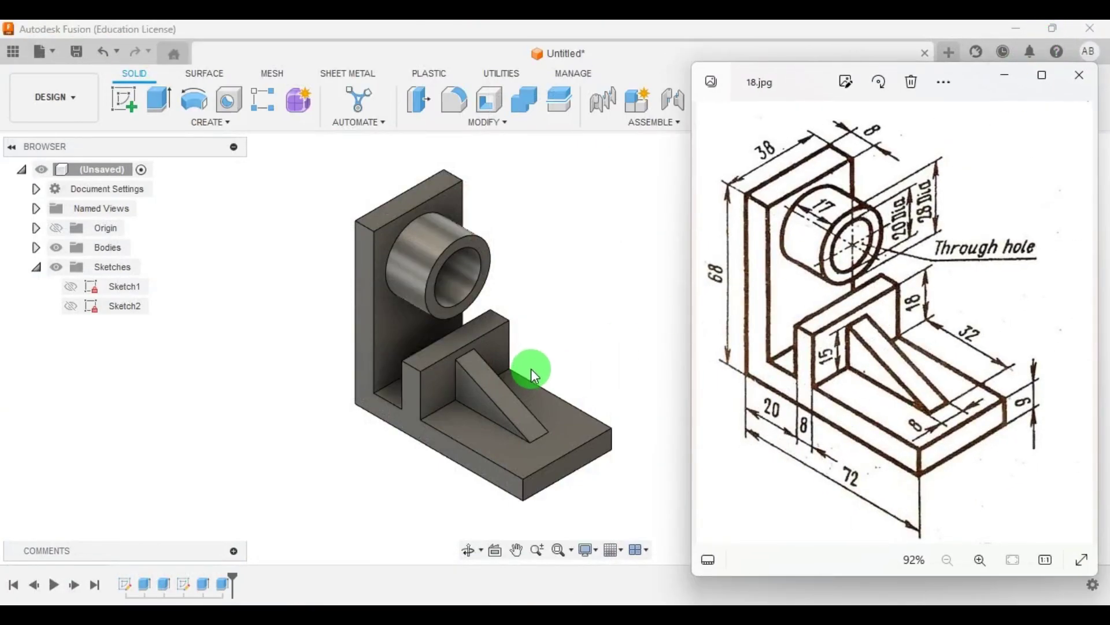